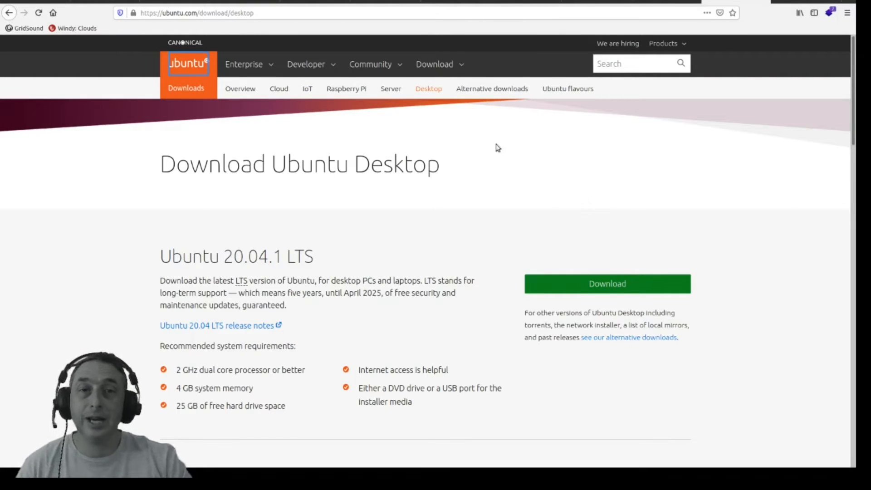
Download the Ubuntu 20.04.1 LTS desktop image and look over the thank-you page.
click(605, 285)
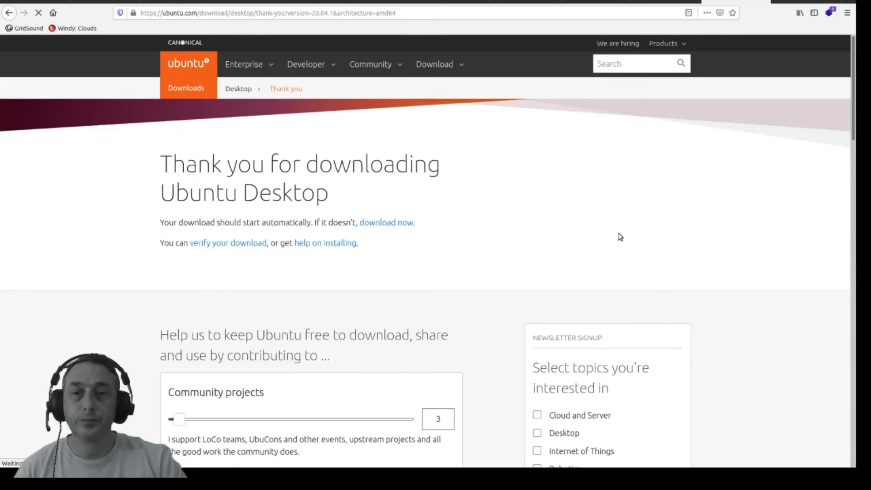
scroll(494, 248, down, 5)
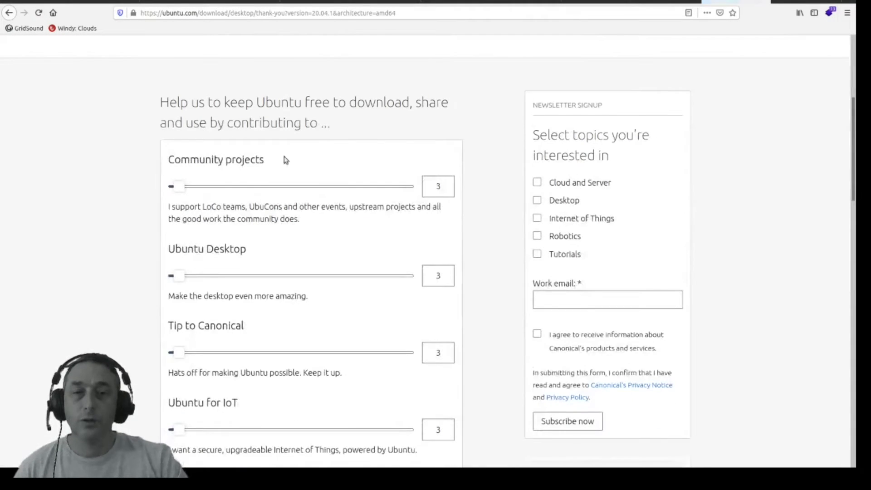
scroll(488, 162, up, 3)
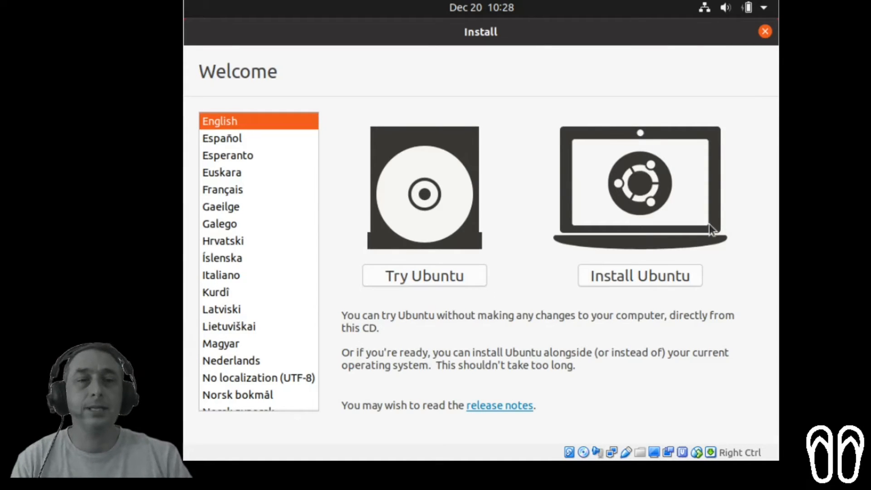
Start installing Ubuntu in English and choose the English (South Africa) keyboard layout.
click(640, 275)
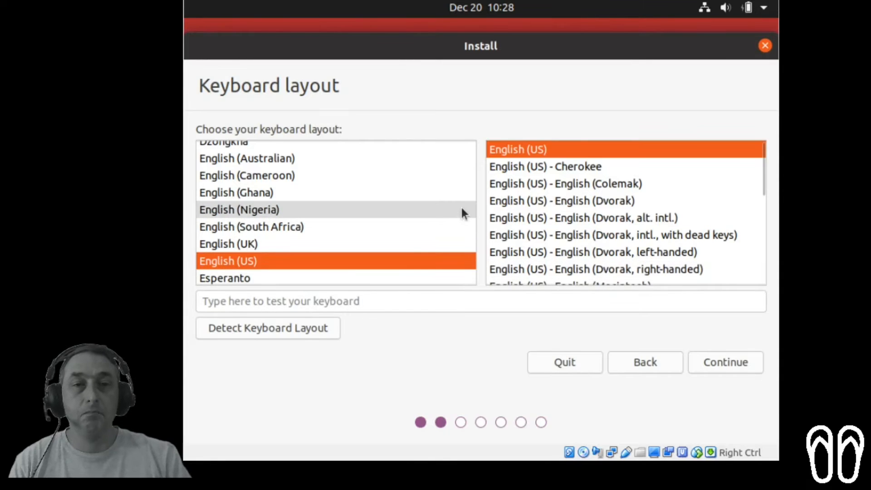
click(344, 227)
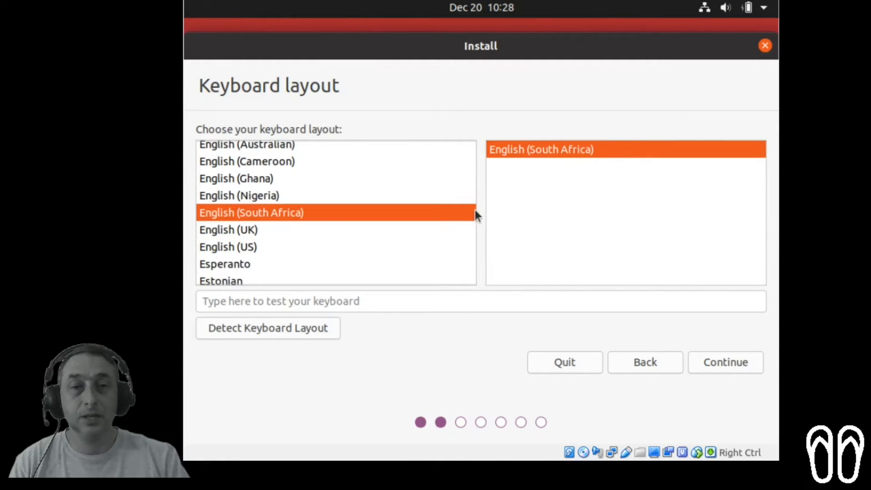
click(717, 361)
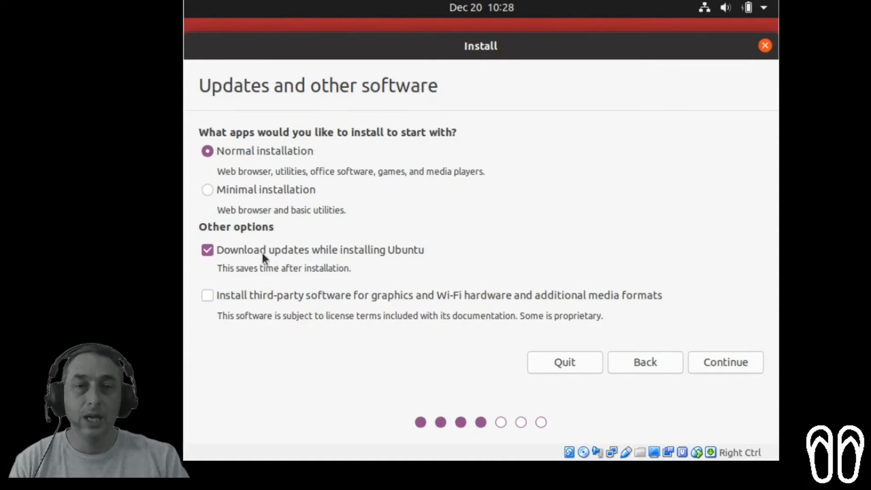
Include third-party software for graphics, Wi-Fi and media formats, and confirm erasing the disk to install Ubuntu.
click(206, 295)
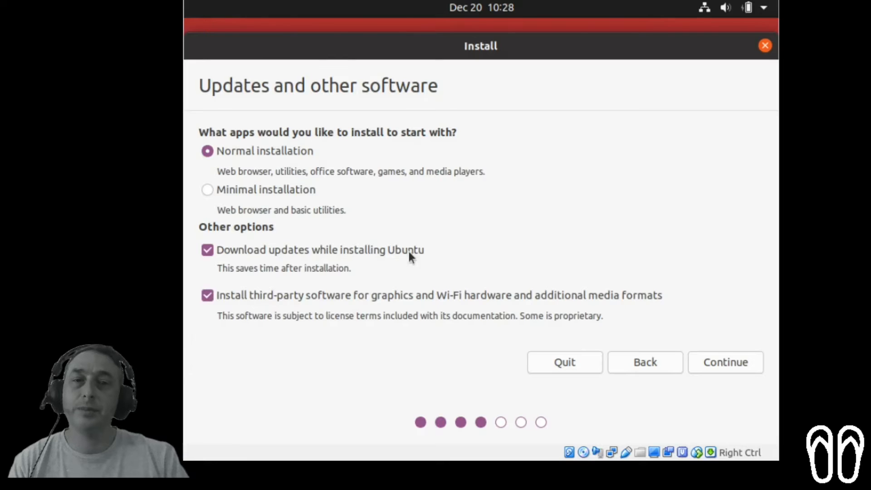
click(725, 361)
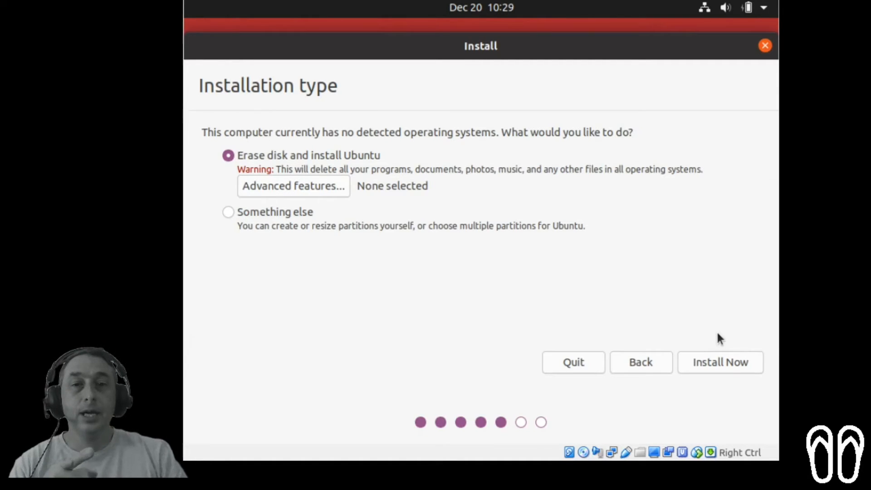
click(232, 214)
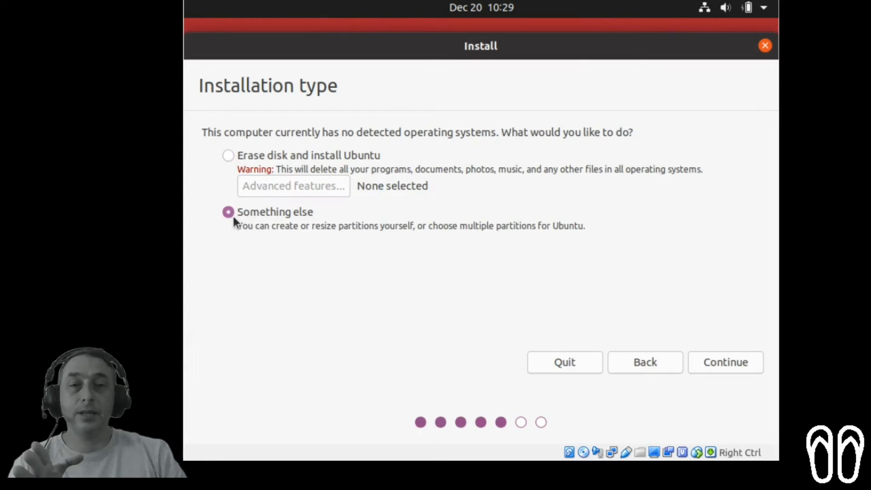
click(232, 157)
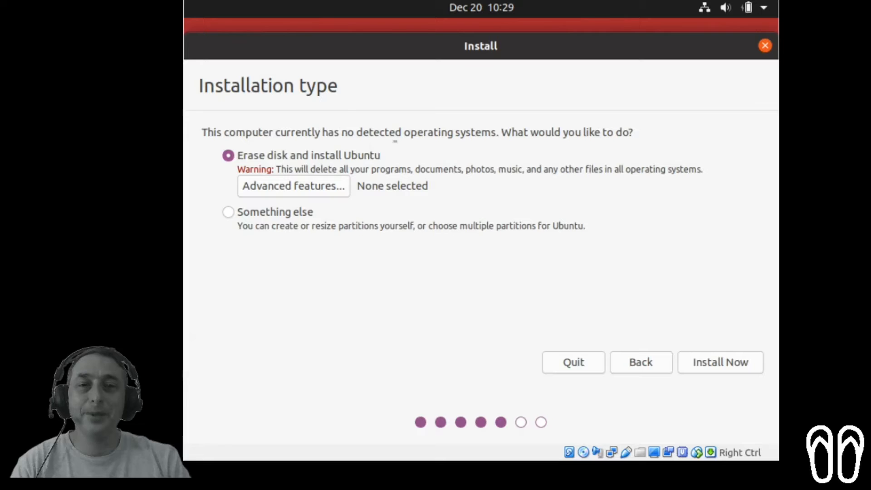
click(722, 362)
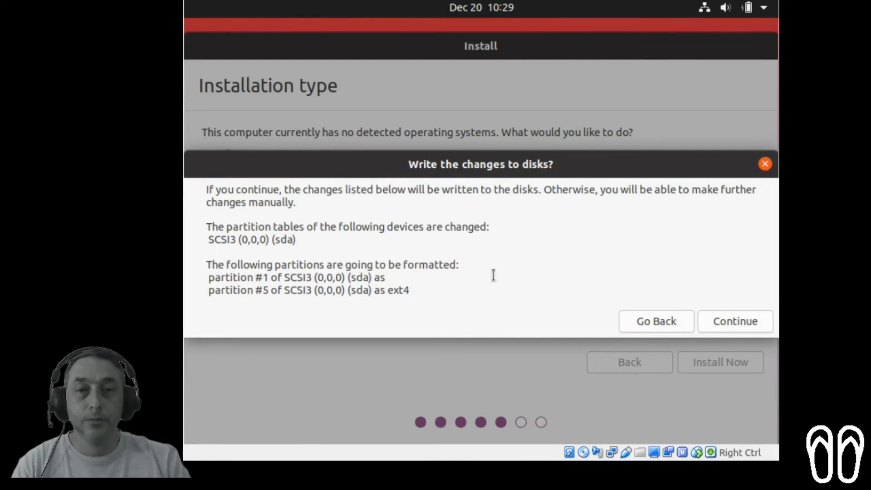
click(751, 320)
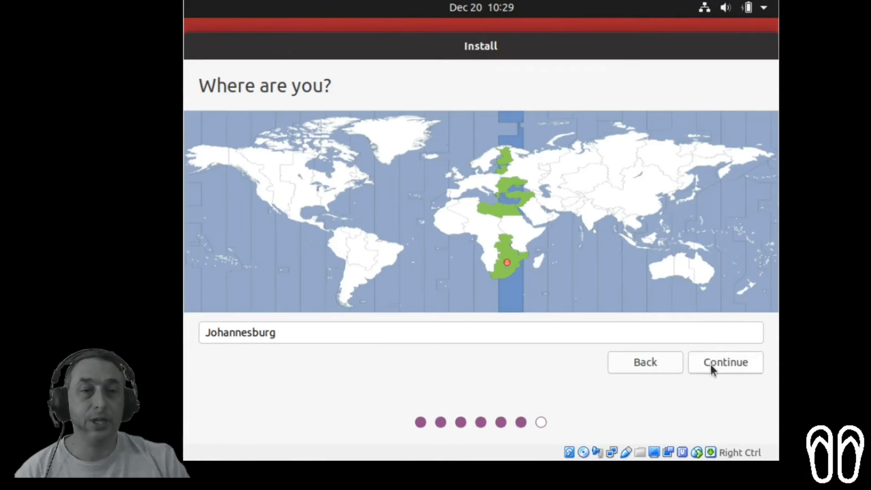
Accept Johannesburg as the location and fill in the name of the new user account.
click(710, 364)
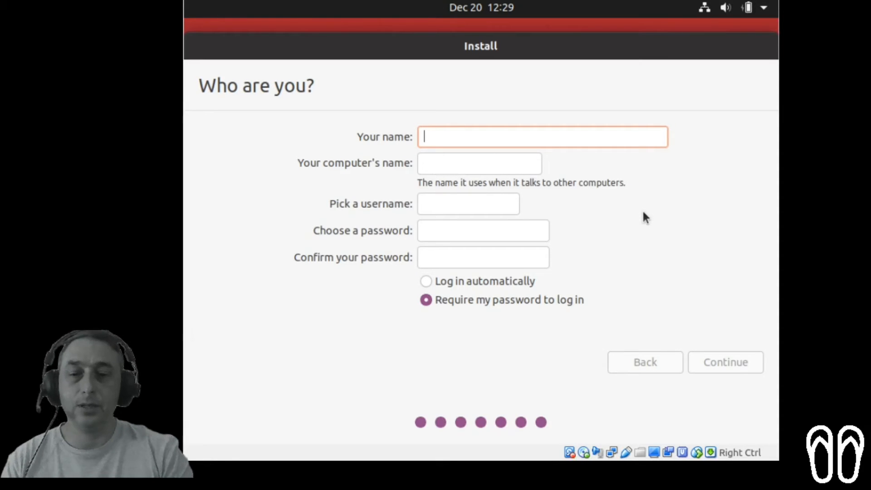
text(Plakkies)
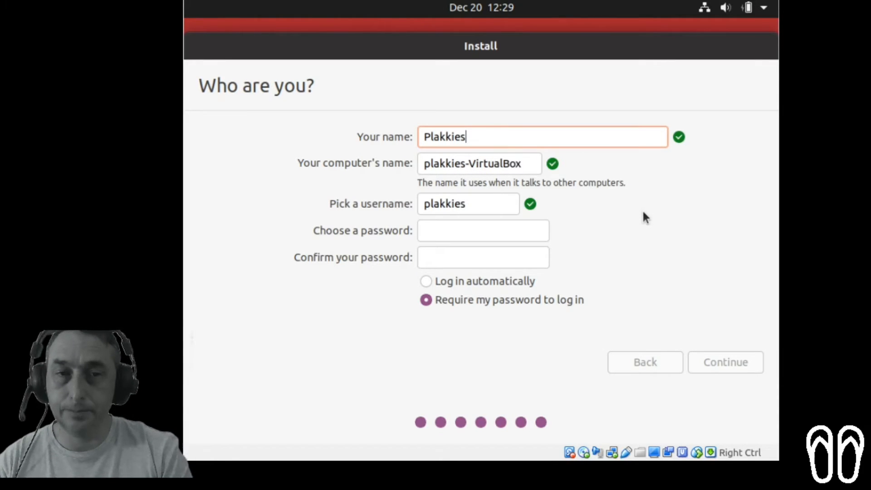
key(BackSpace)
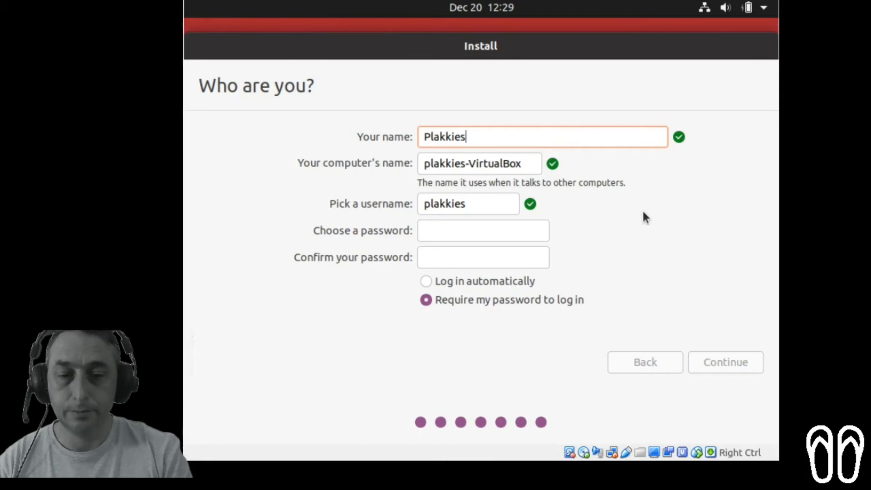
text(Plays)
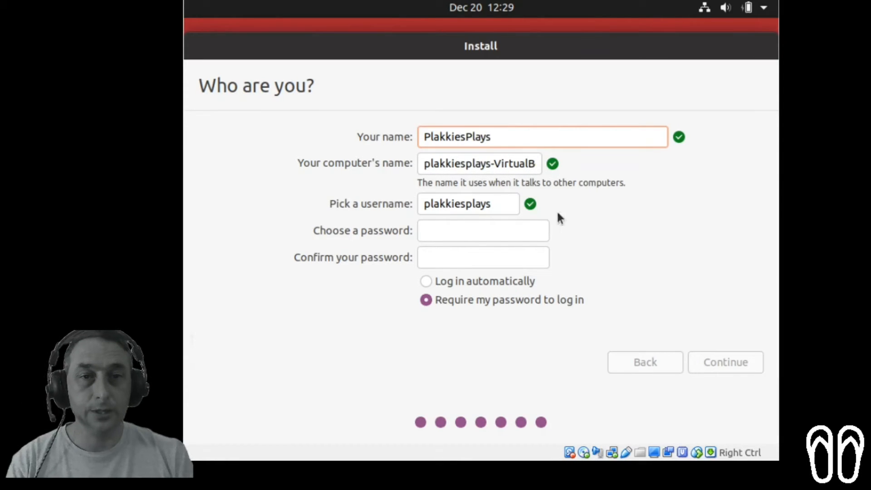
Set the account to log in automatically, then enter and confirm the account password to continue the installation.
click(461, 231)
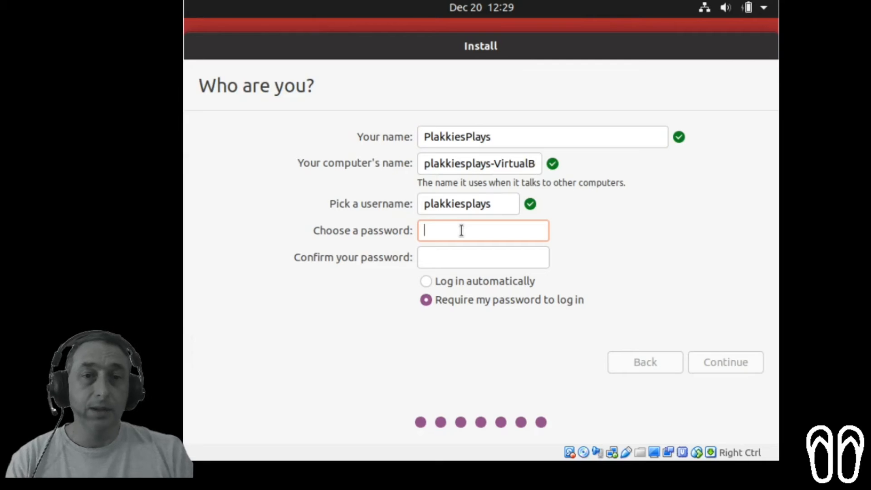
click(426, 281)
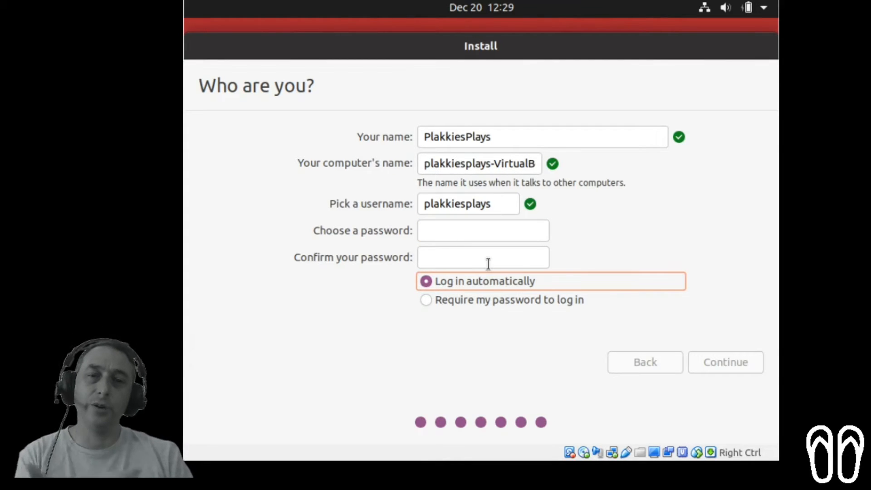
click(446, 229)
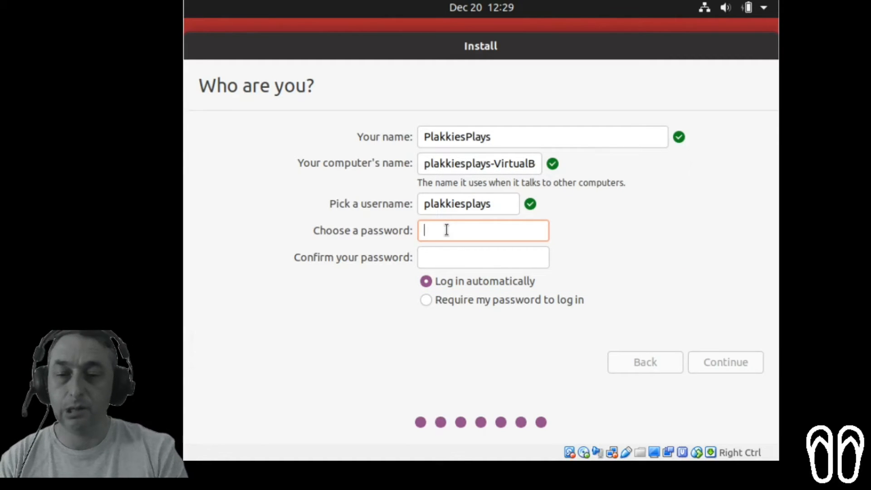
text(*******)
key(Tab)
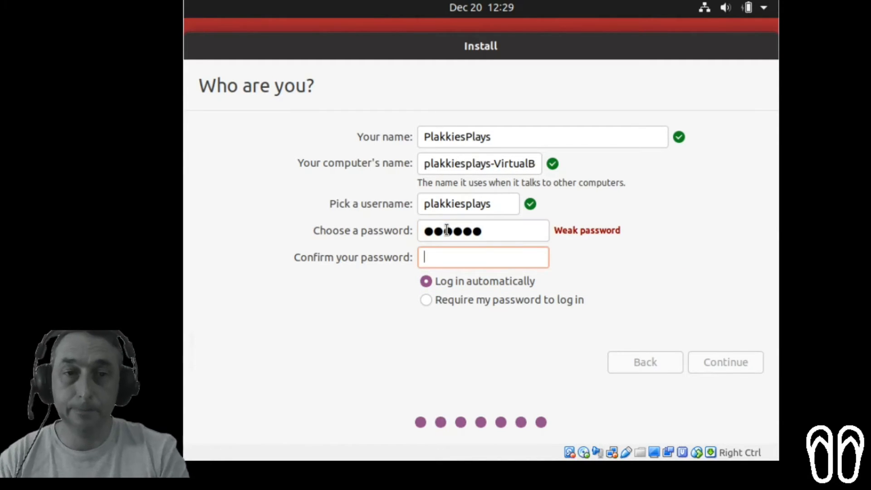
text(******)
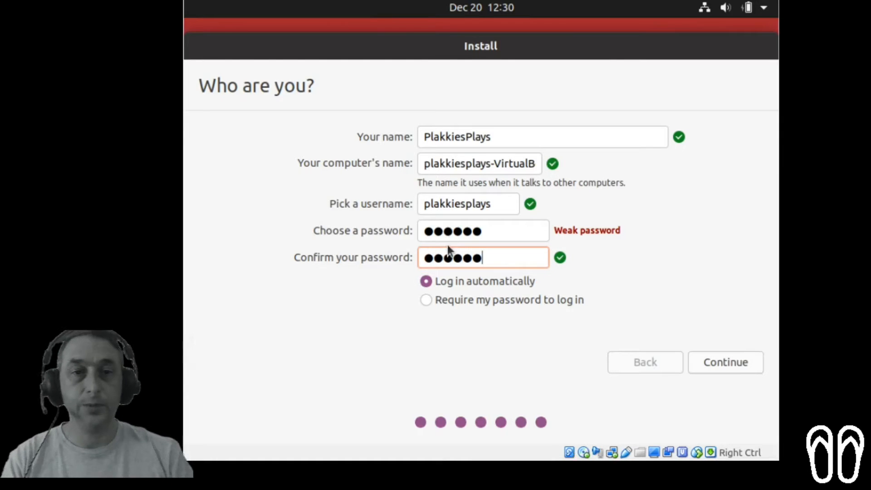
click(730, 360)
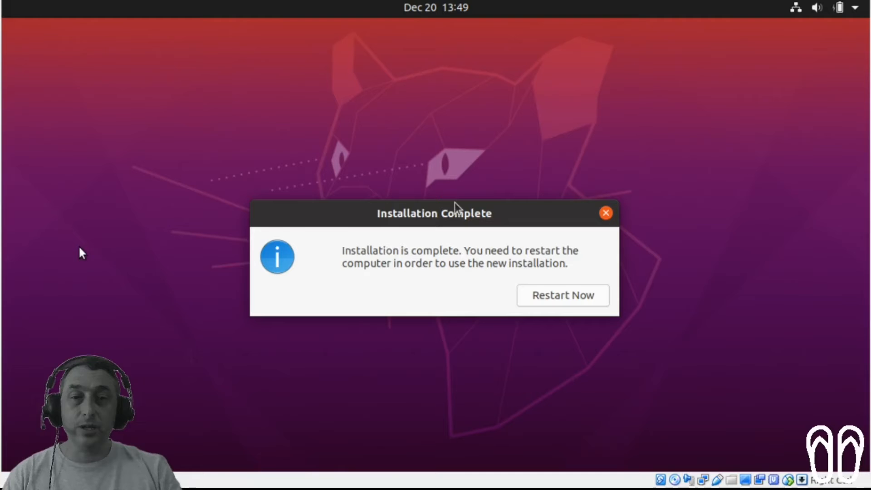
Restart into the new Ubuntu installation and skip connecting online accounts.
click(580, 295)
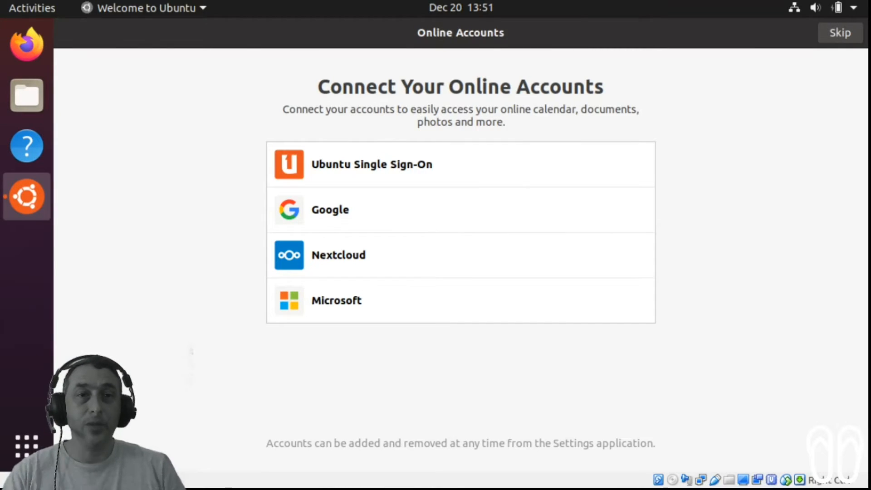
click(840, 34)
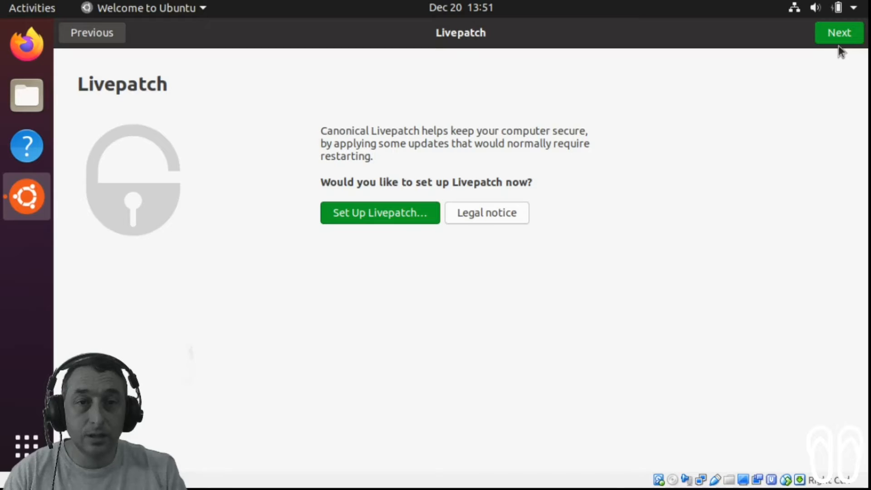
Try to set up Livepatch, authenticating with the account password.
click(388, 210)
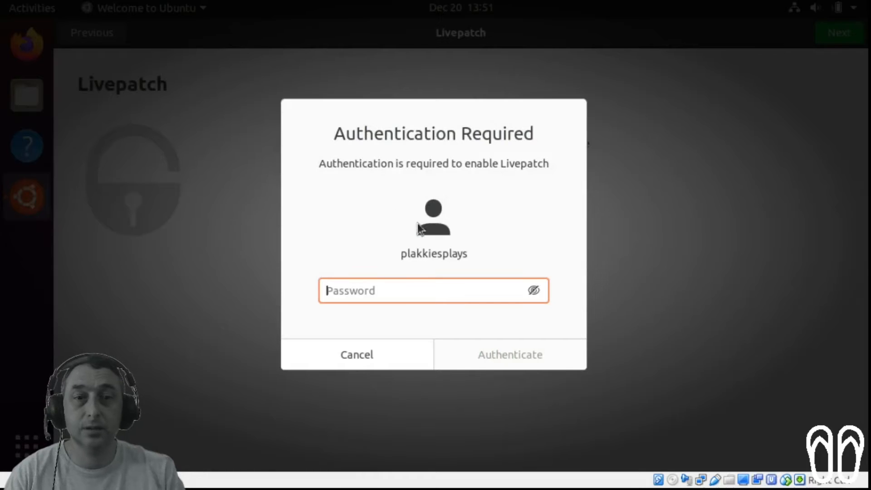
text(******)
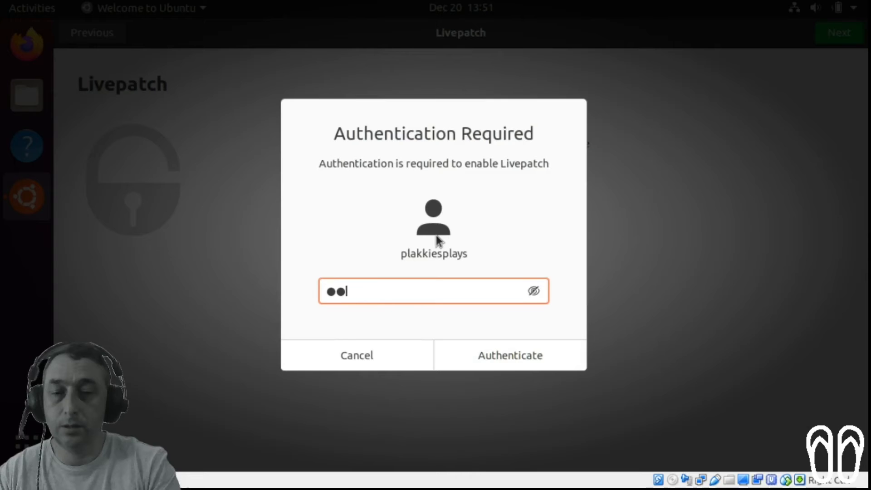
click(489, 345)
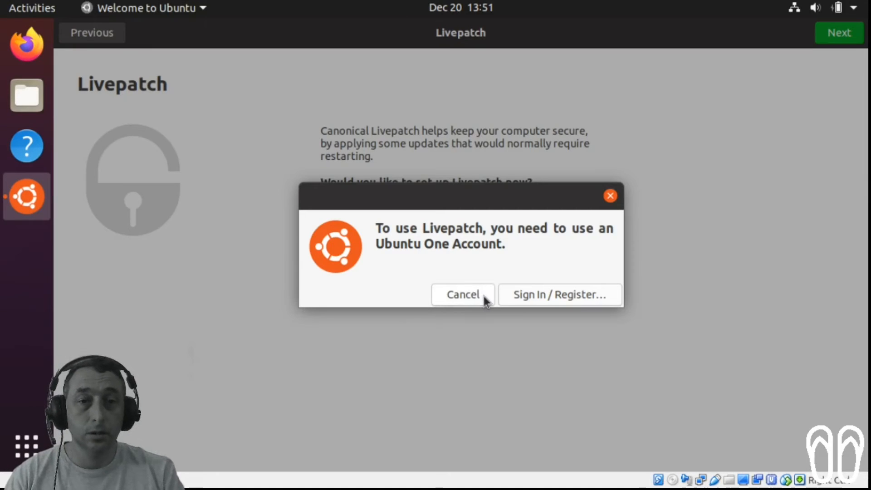
click(461, 295)
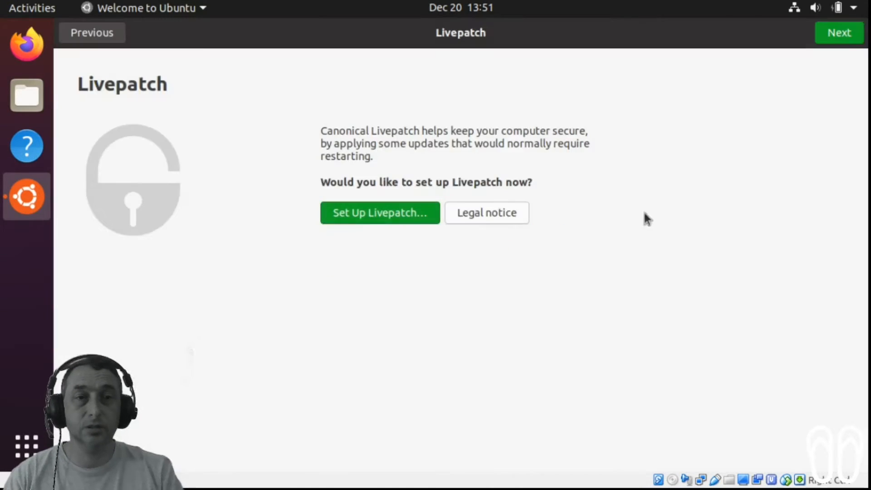
Continue without Livepatch and choose not to send system info to Canonical.
click(844, 33)
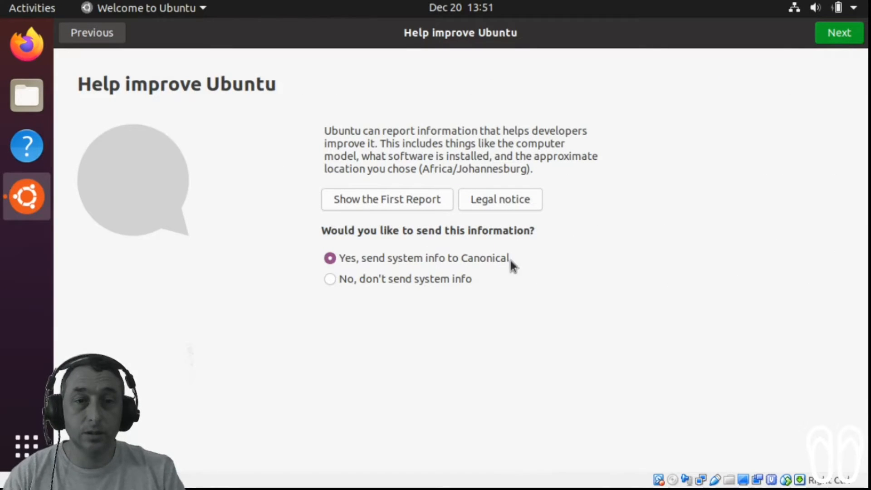
click(336, 279)
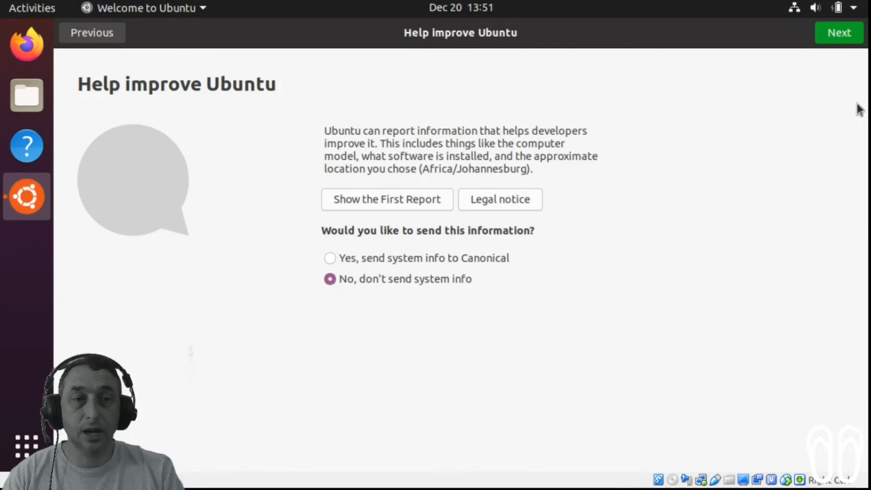
click(831, 39)
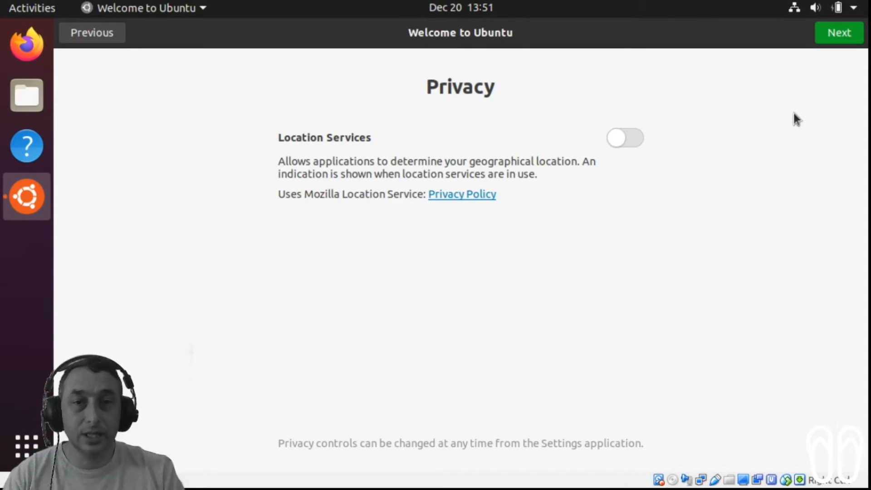
Leave Location Services switched off and finish the Ubuntu welcome setup.
click(625, 141)
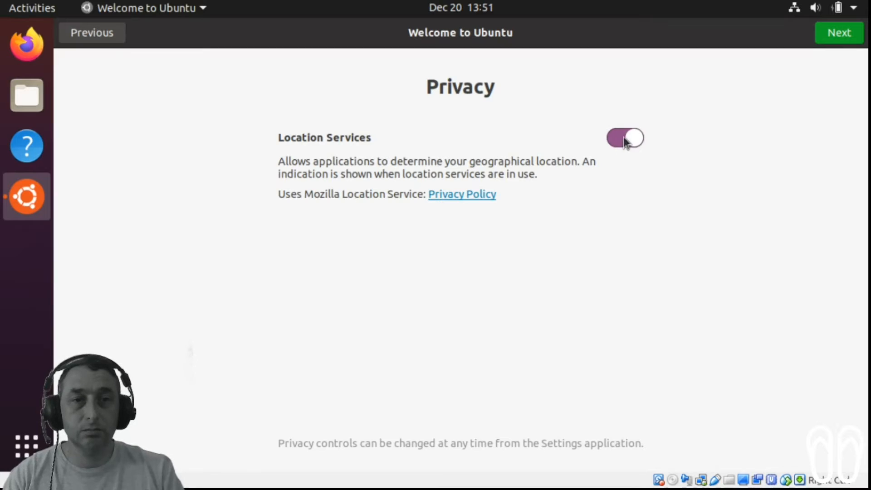
click(624, 144)
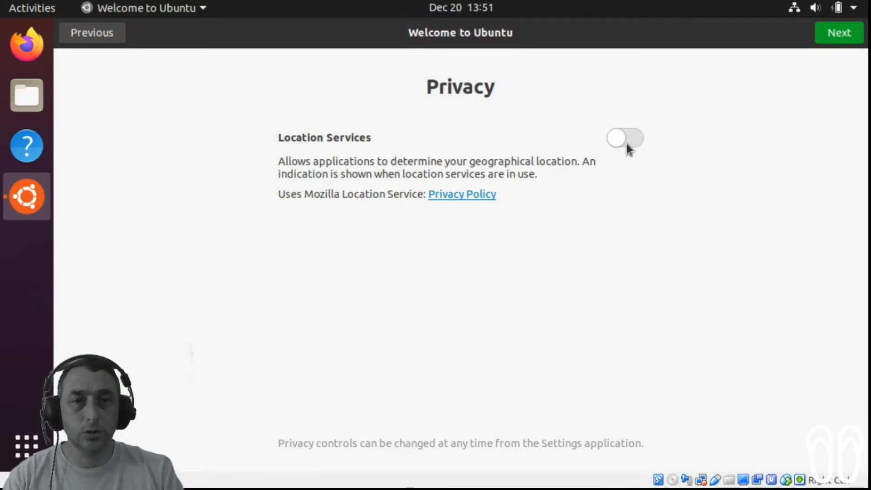
click(833, 31)
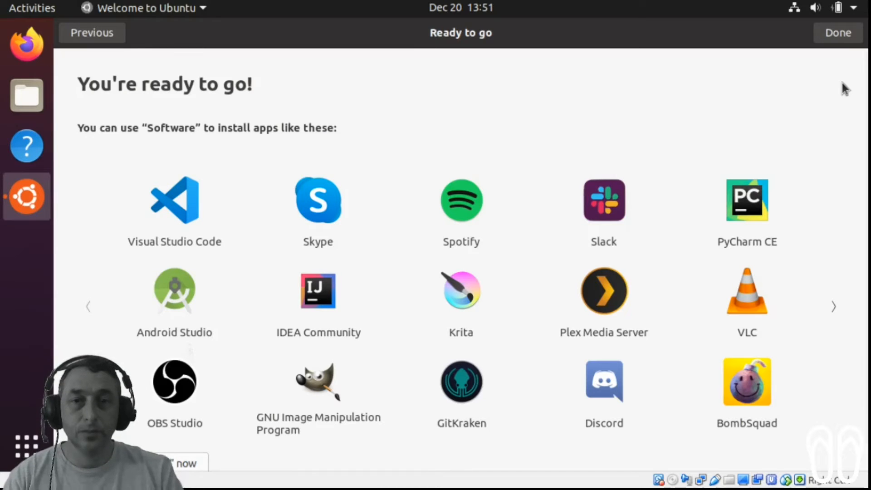
click(838, 34)
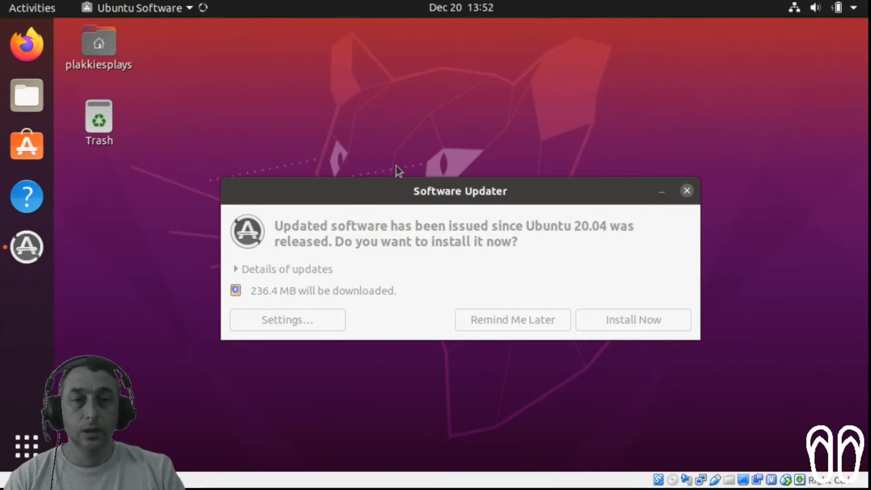
Install all pending application updates in Ubuntu Software, authenticating with the account password.
click(529, 271)
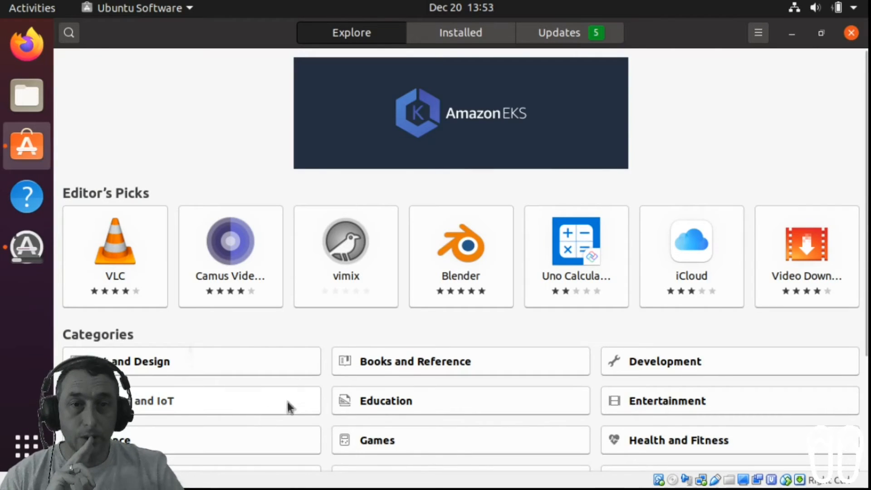
click(569, 36)
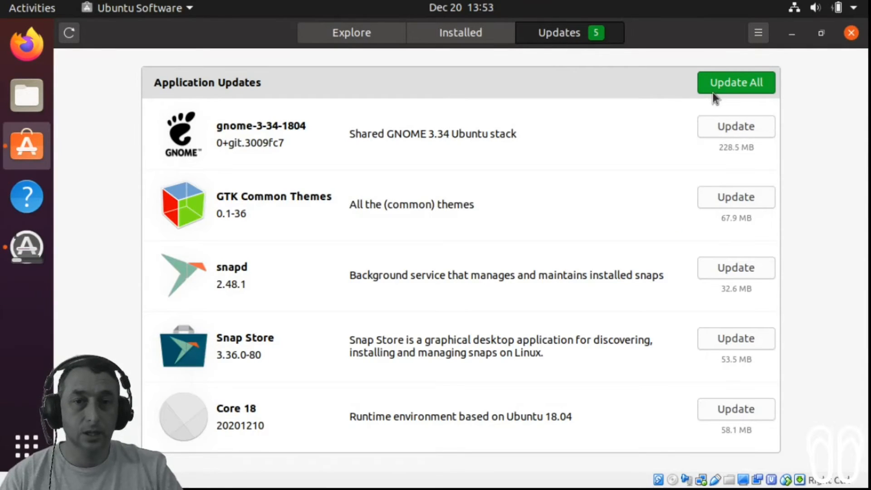
click(727, 83)
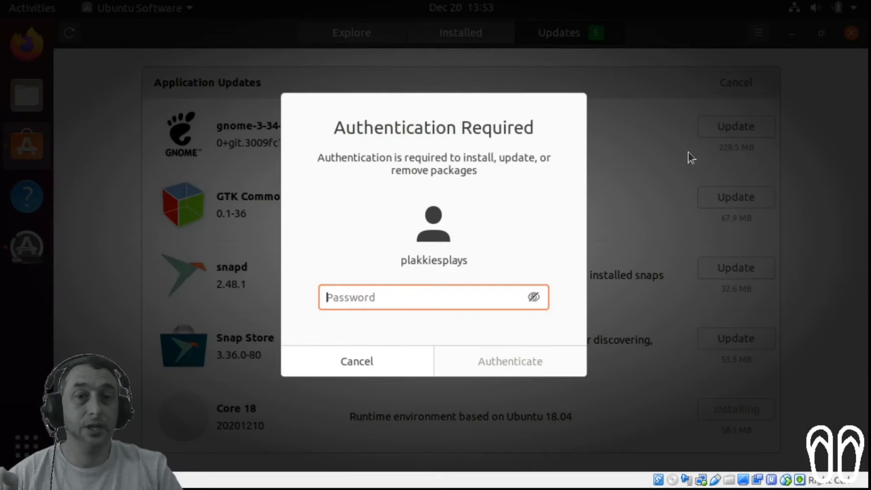
text(*******)
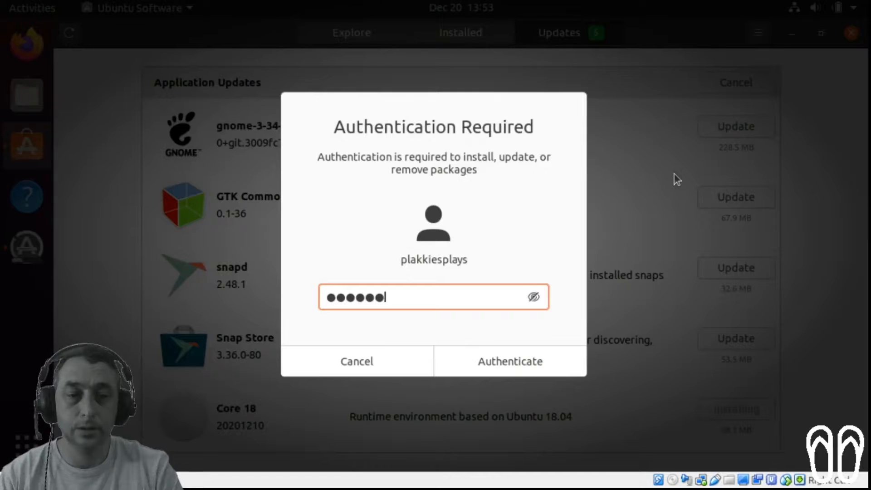
key(Return)
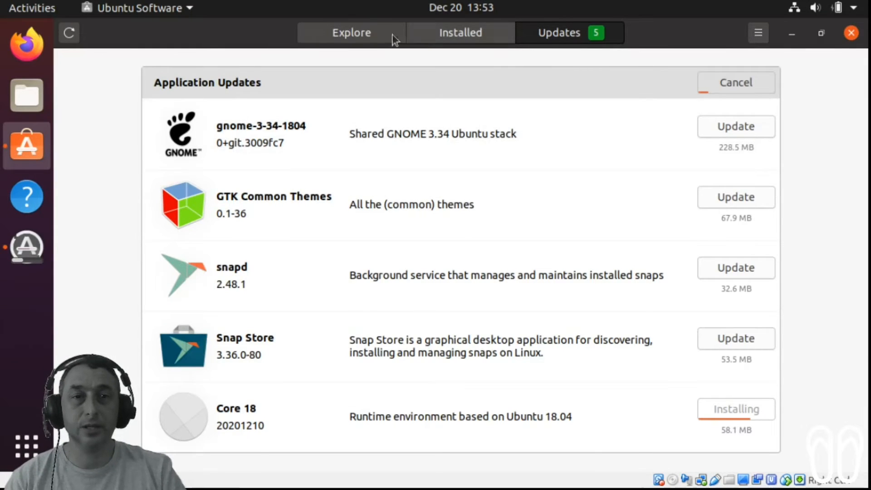
Browse the Games category, try sorting it by name, and return to the application updates list.
click(366, 36)
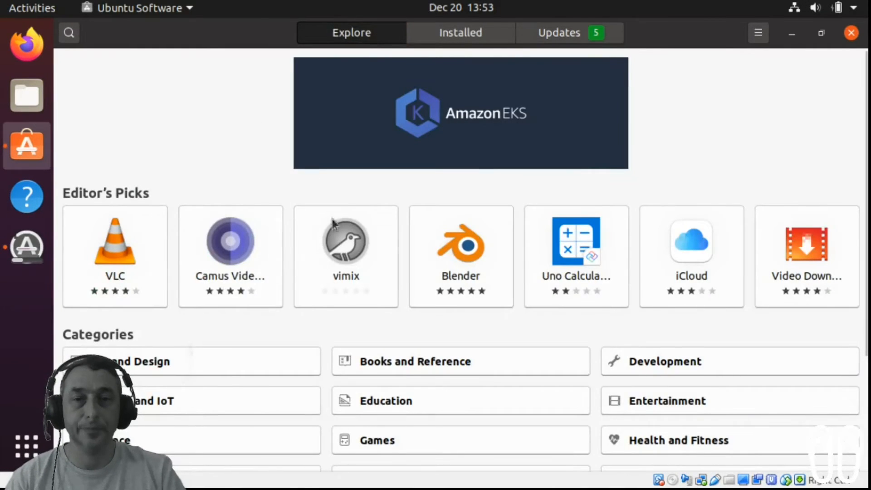
click(373, 439)
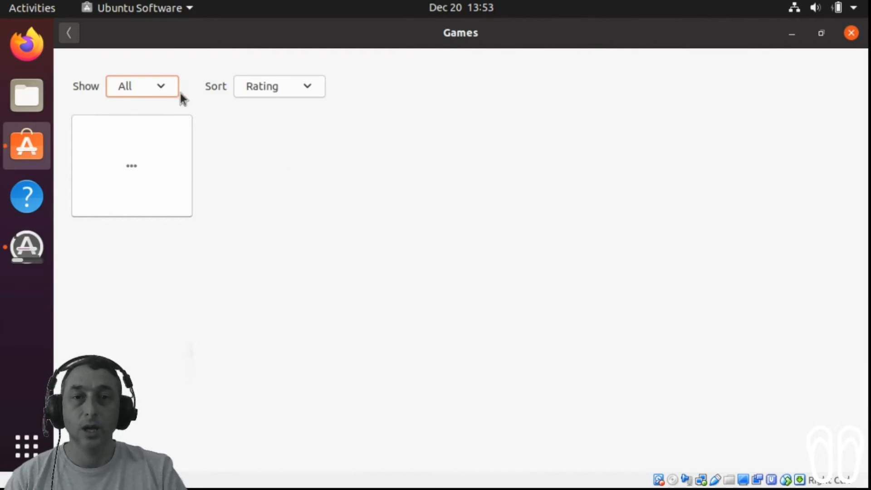
click(284, 90)
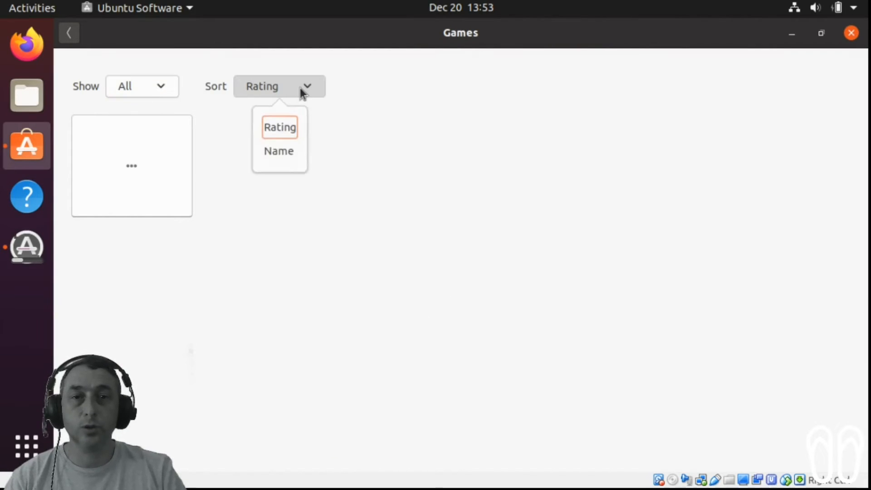
click(281, 148)
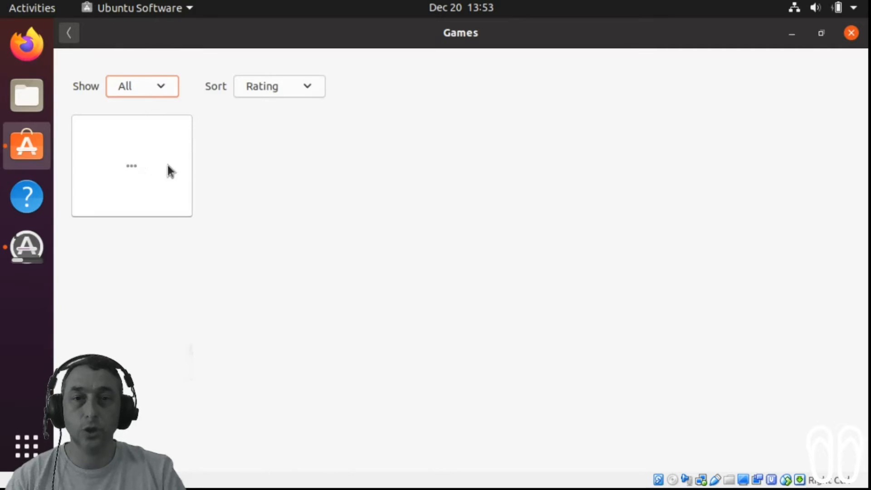
click(128, 168)
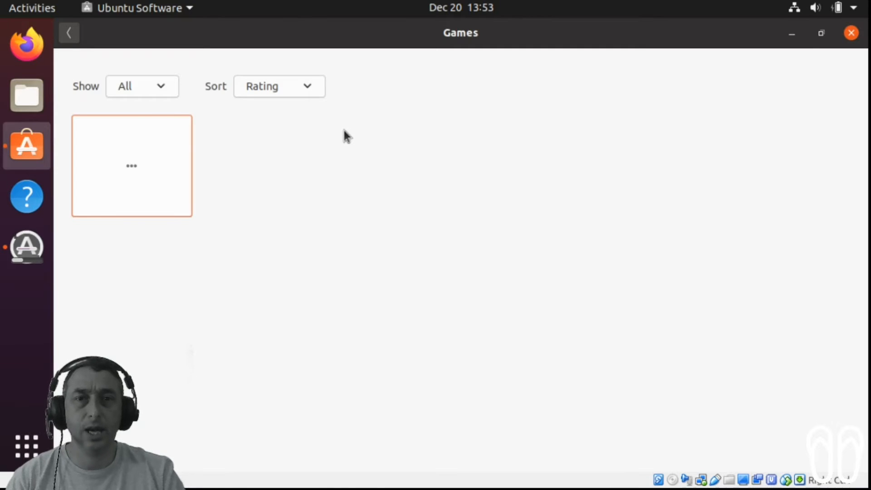
click(69, 35)
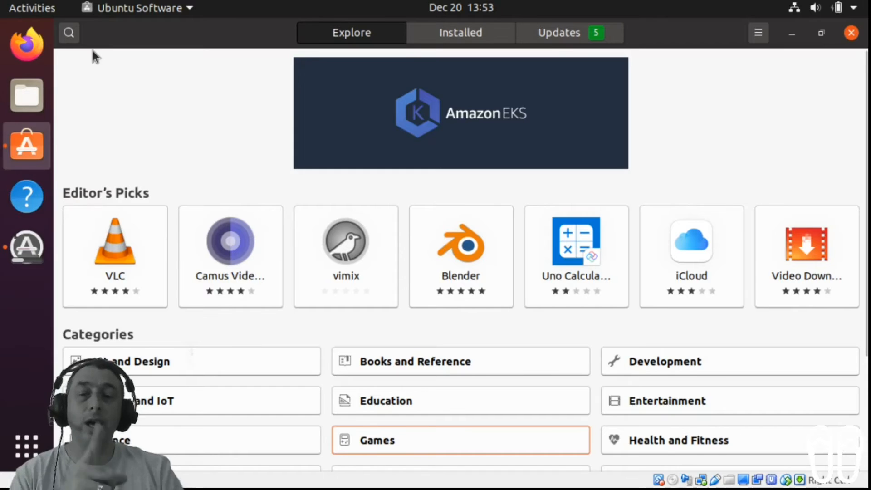
click(569, 32)
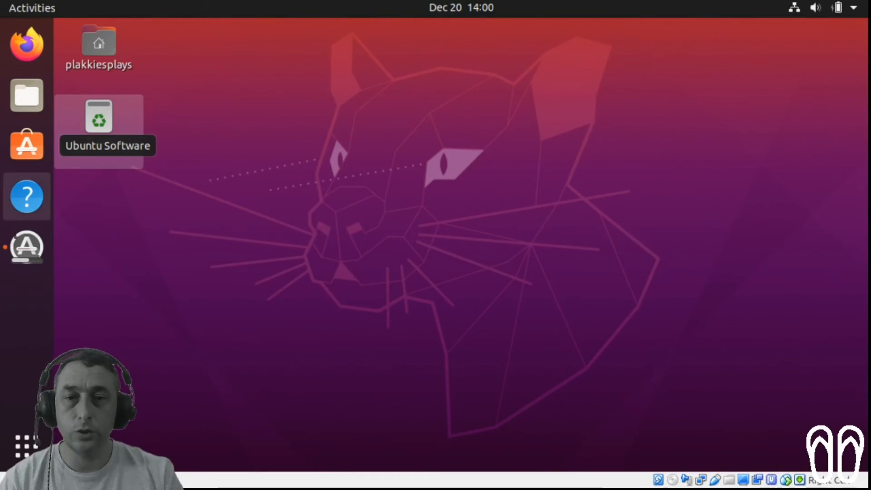
Search the installed applications for "terminal" and launch Terminal.
click(28, 447)
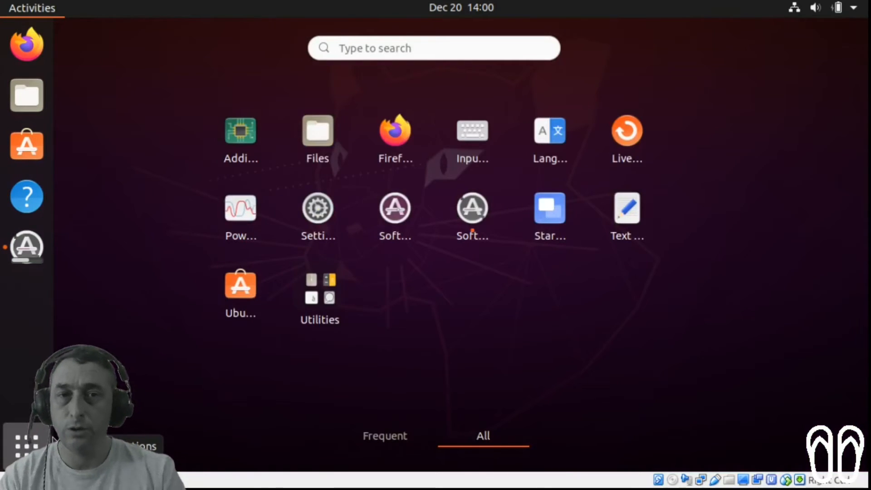
click(415, 47)
text(terminal)
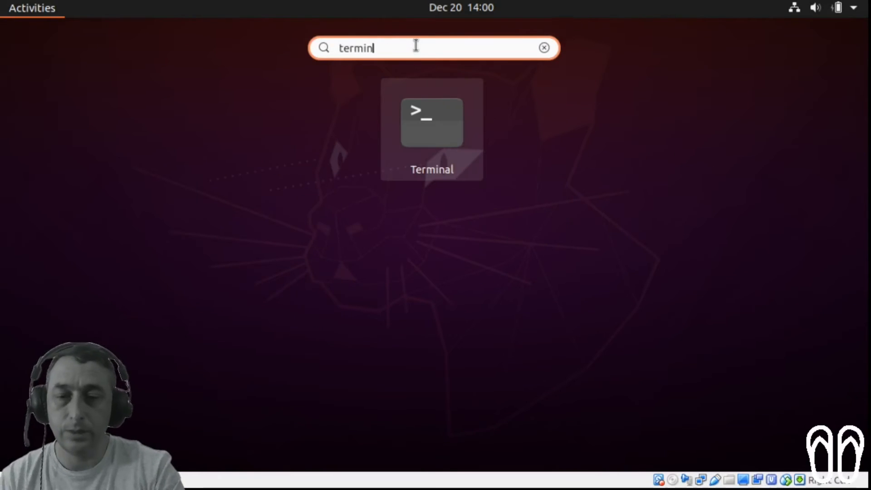
click(431, 113)
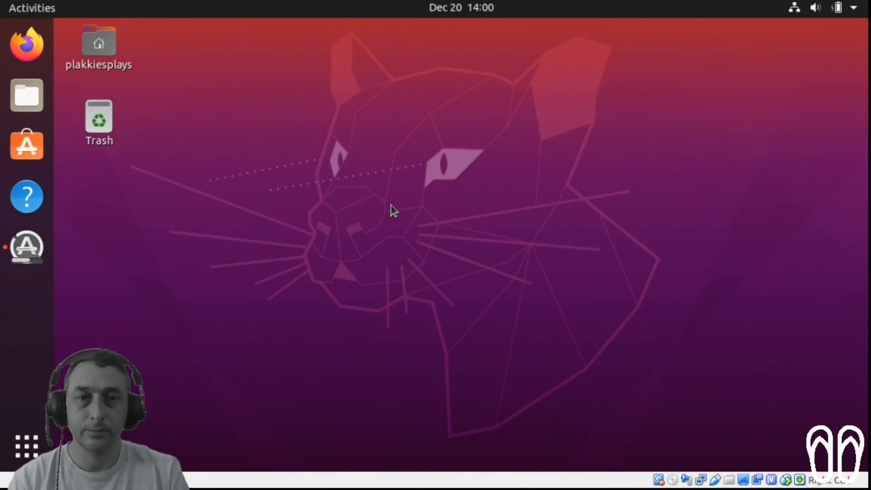
Bring up Software Updater and restart the computer now to finish installing the updates.
click(27, 247)
drag(439, 194, 422, 181)
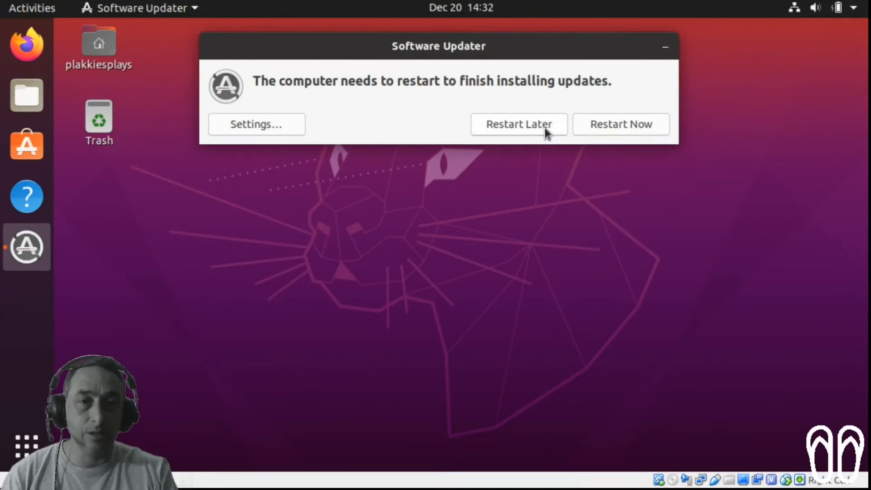
click(624, 126)
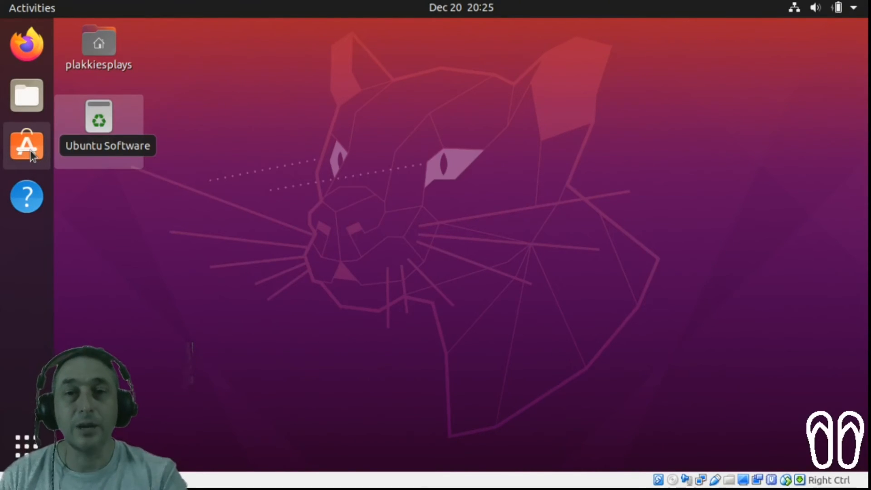
Open a terminal and run sudo apt install synaptic.
key(ctrl+alt+t)
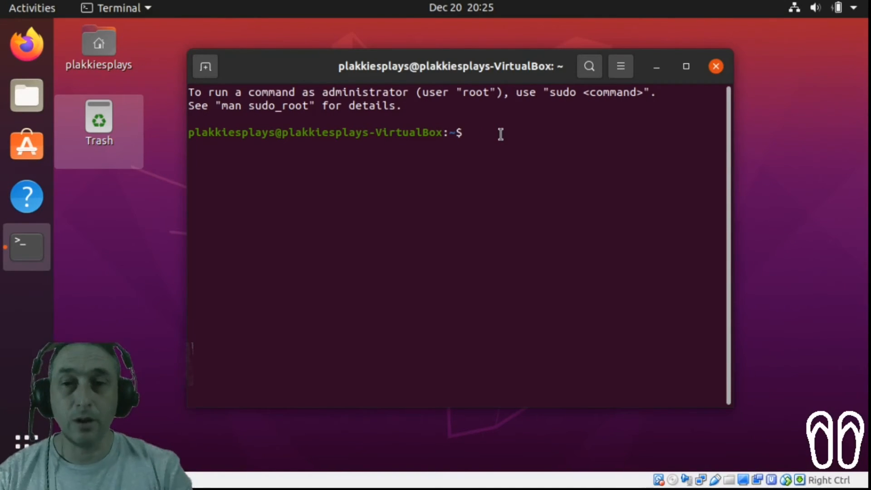
text(sudo)
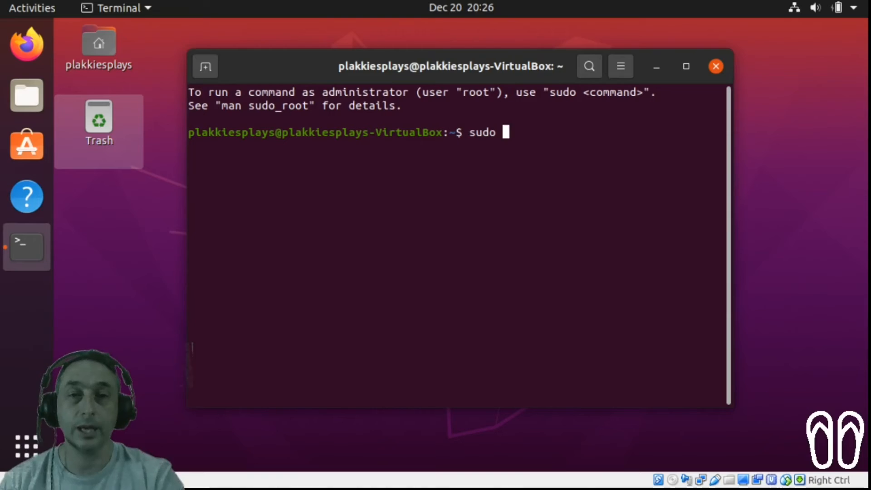
text(apt)
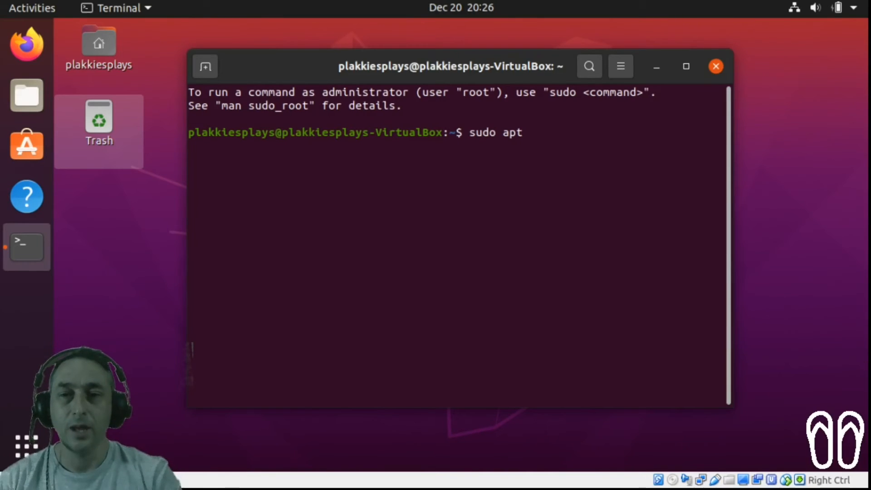
text(install )
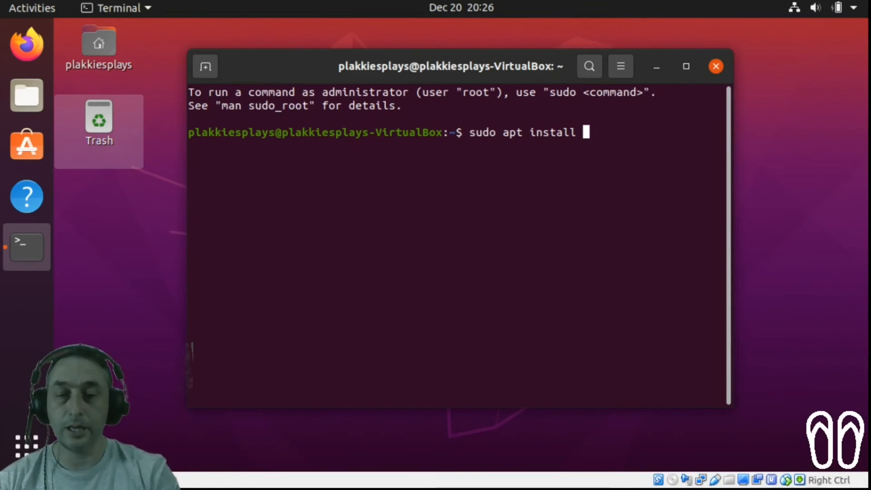
text(synap)
key(Tab)
key(Tab)
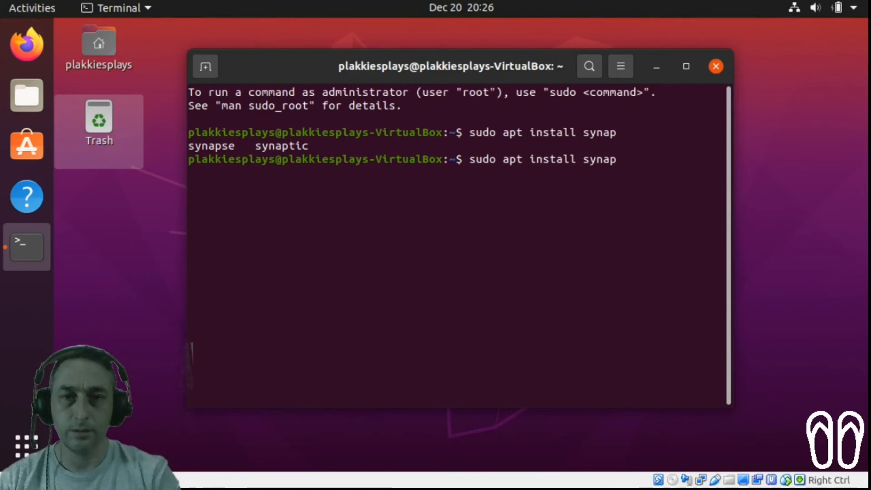
text(ti)
key(Tab)
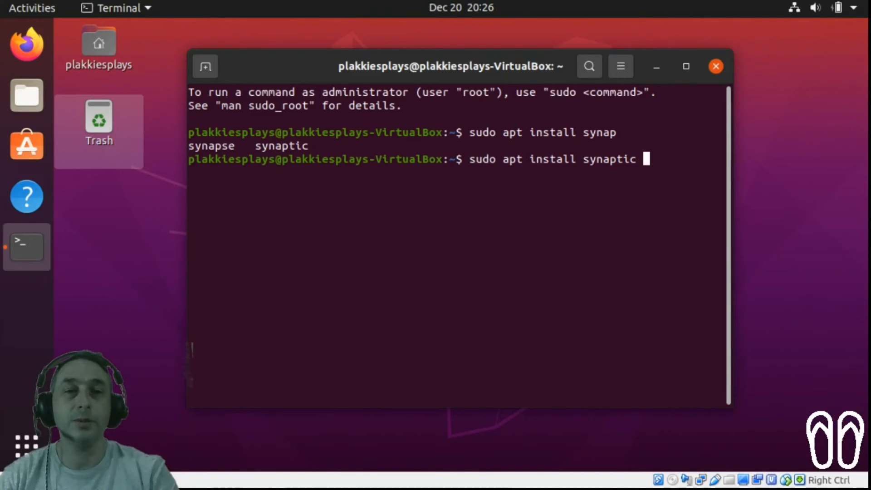
key(Return)
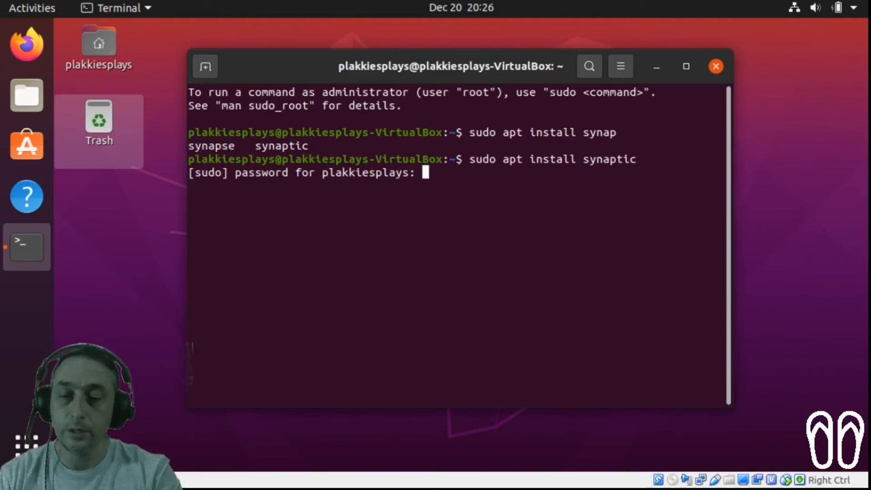
Authenticate with the sudo password, confirm the Synaptic installation with y, and exit the terminal.
key(Return)
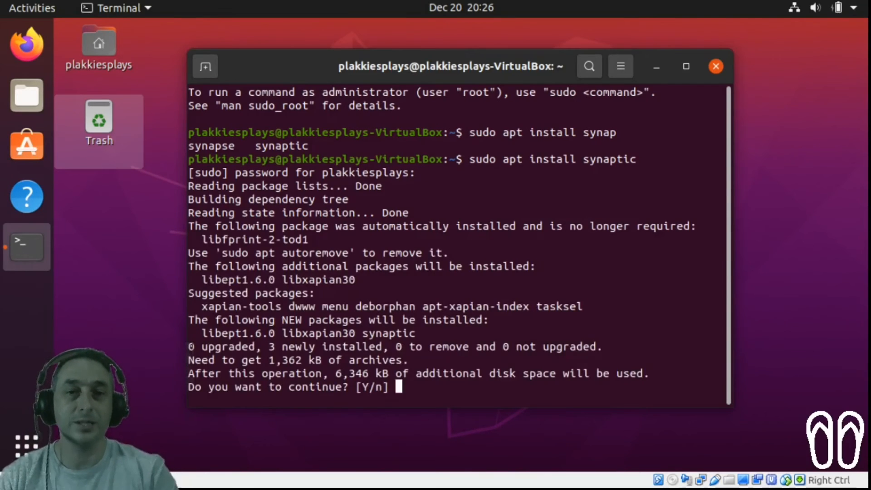
text(y)
key(Return)
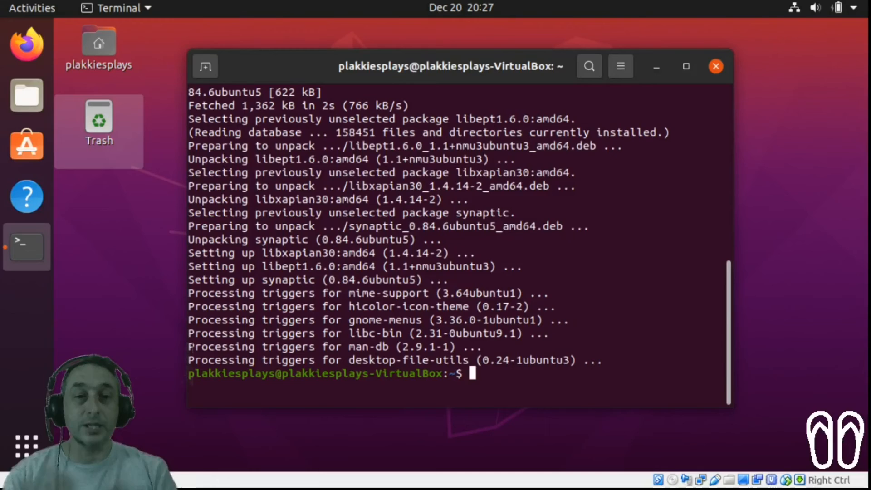
text(exit)
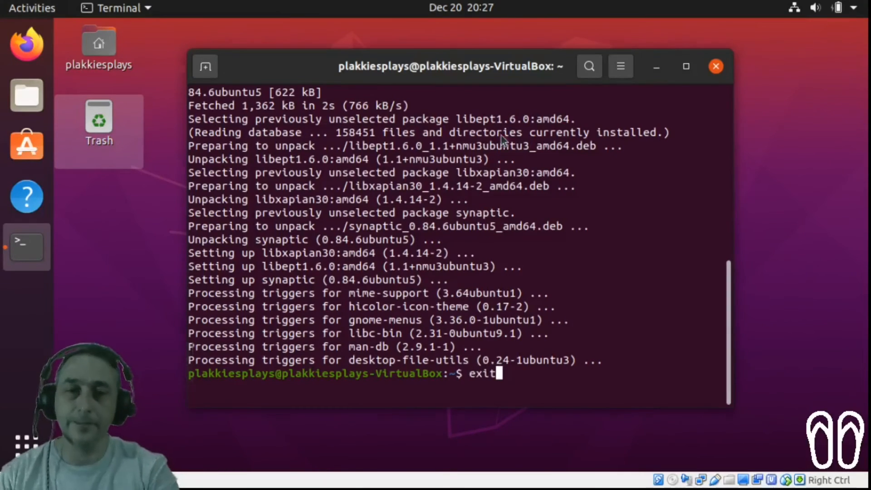
key(Return)
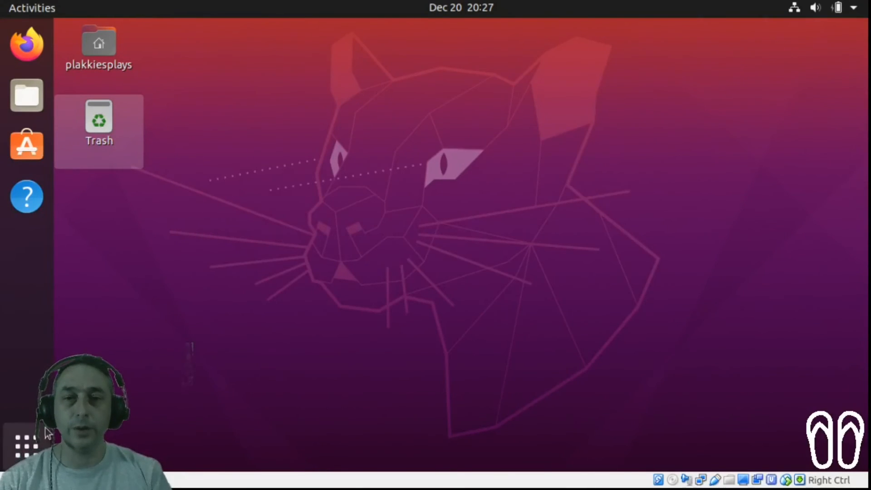
Search the applications for "syn" and launch Synaptic Package Manager, authenticating with the account password.
click(15, 432)
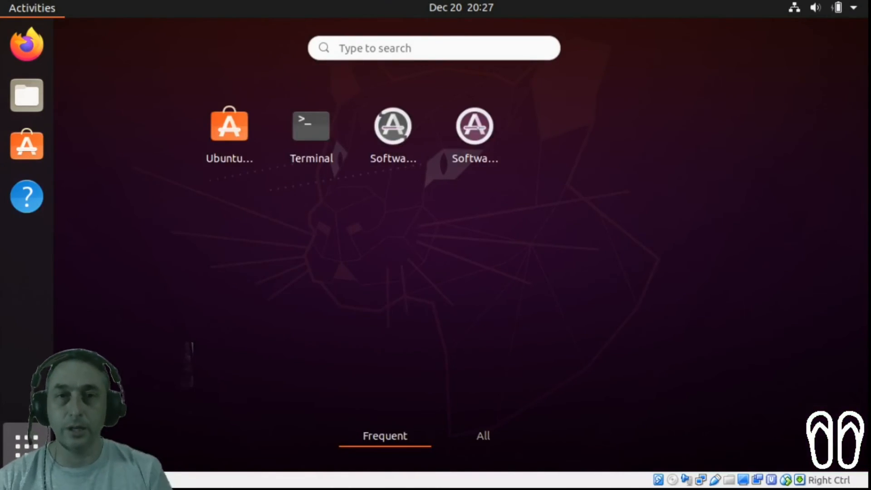
click(372, 48)
text(synl)
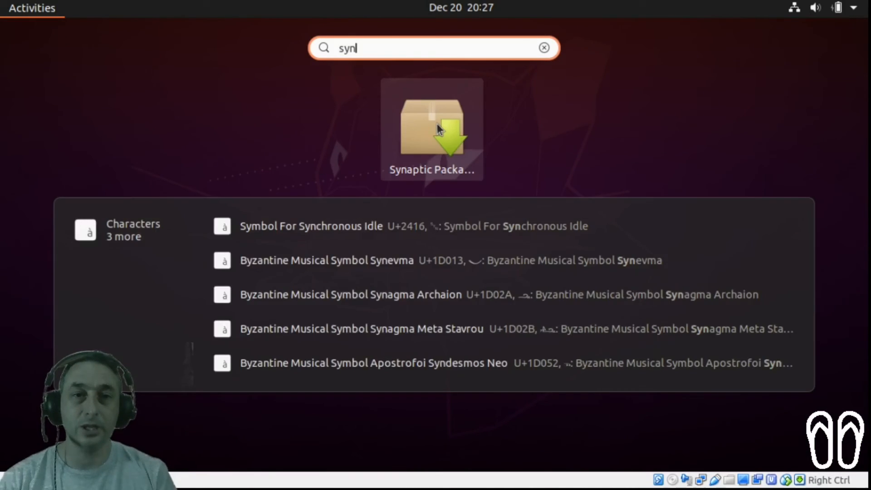
click(437, 126)
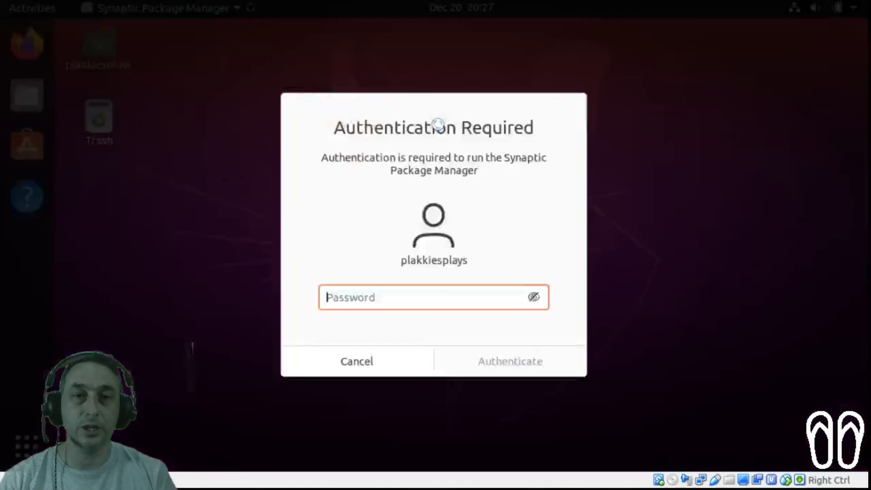
text(*******)
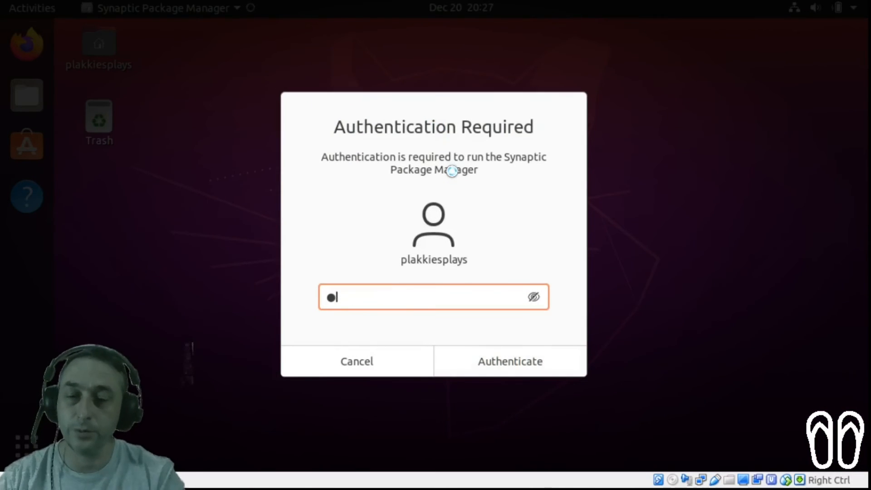
key(Return)
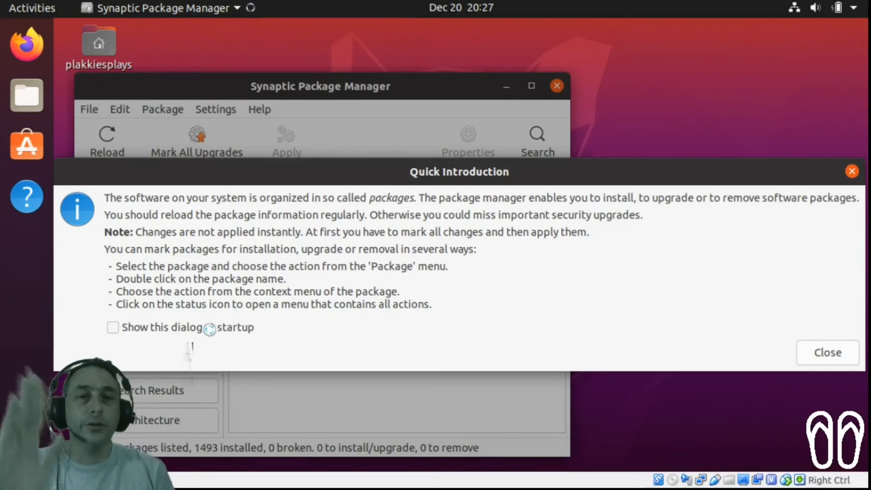
Set the Quick Introduction to show at startup, close it, and move the Synaptic window nearer the desktop's centre.
click(117, 327)
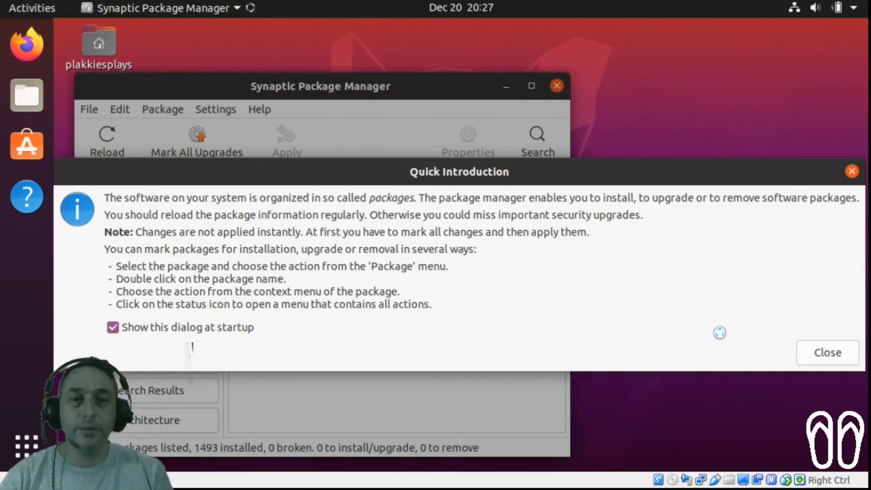
click(827, 352)
drag(321, 87, 459, 51)
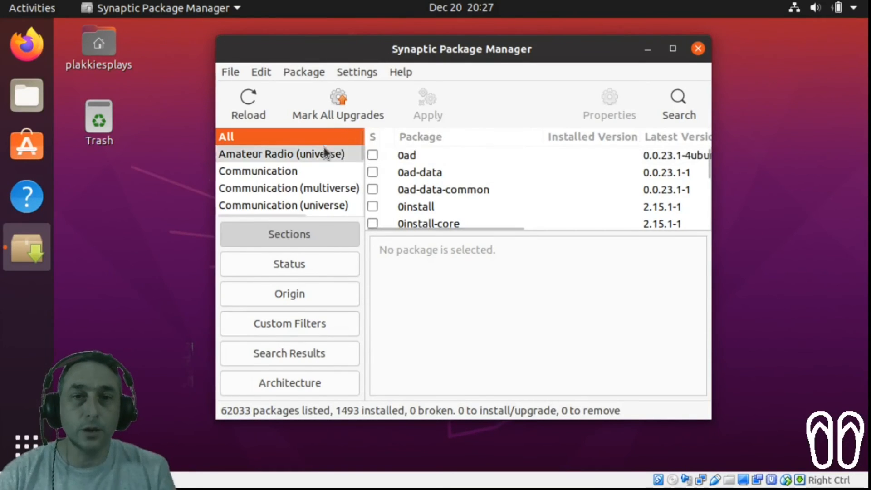
Browse the package sections and list the packages in Games and Amusement (multiverse).
scroll(276, 173, down, 15)
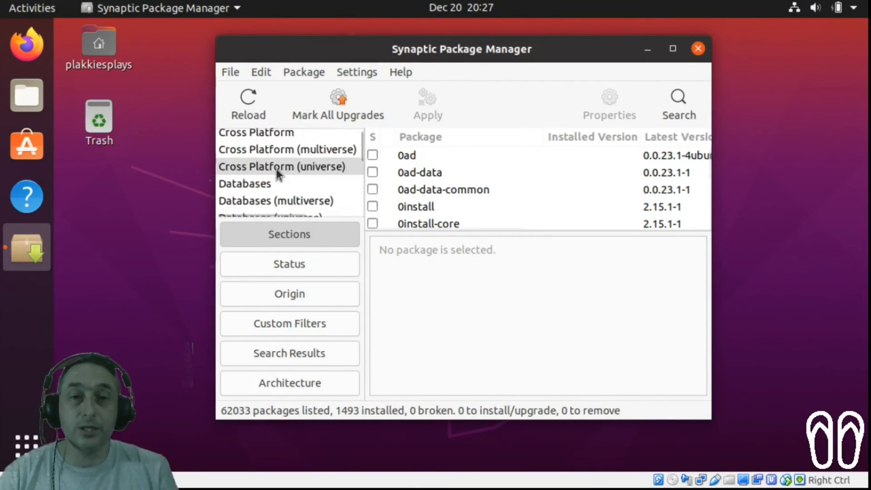
scroll(274, 169, up, 2)
scroll(274, 170, down, 4)
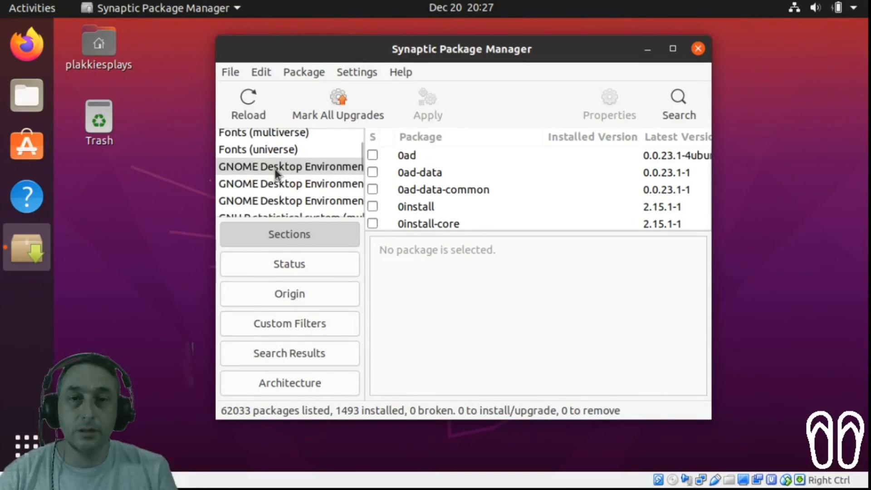
scroll(274, 169, down, 3)
scroll(274, 168, down, 3)
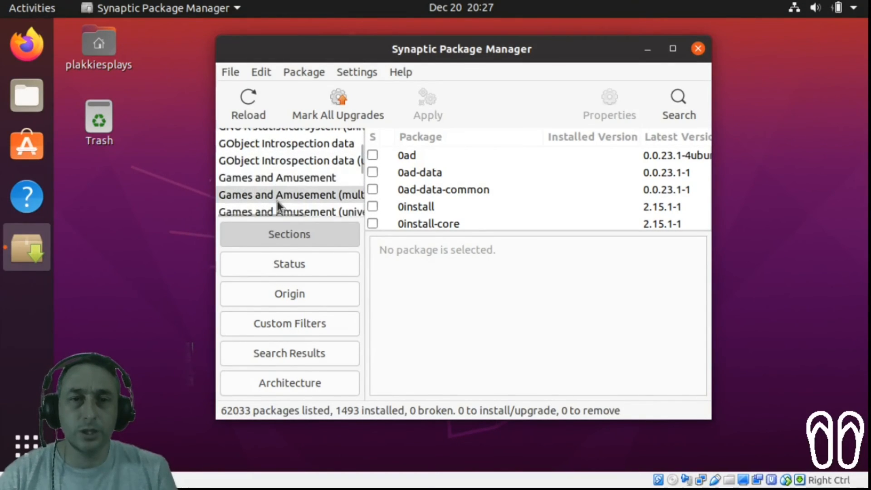
click(281, 178)
click(284, 196)
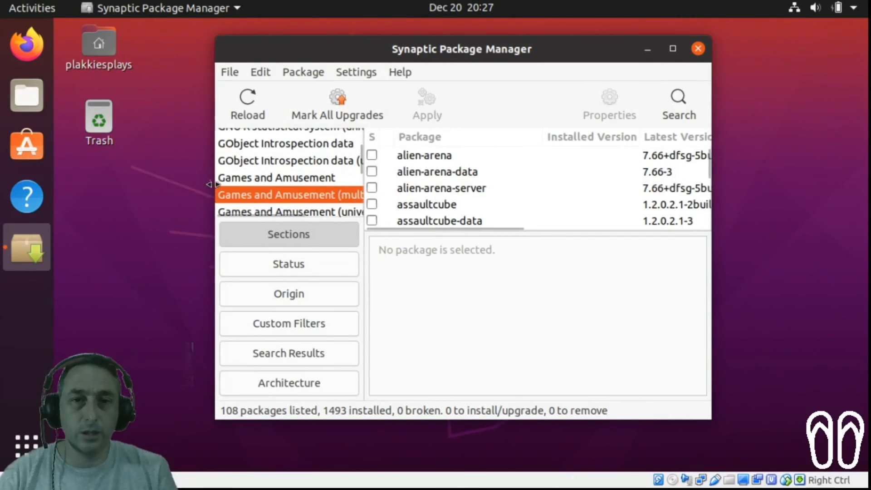
Widen the Synaptic window and its section list so that the full section names fit.
drag(217, 184, 105, 185)
drag(251, 177, 369, 176)
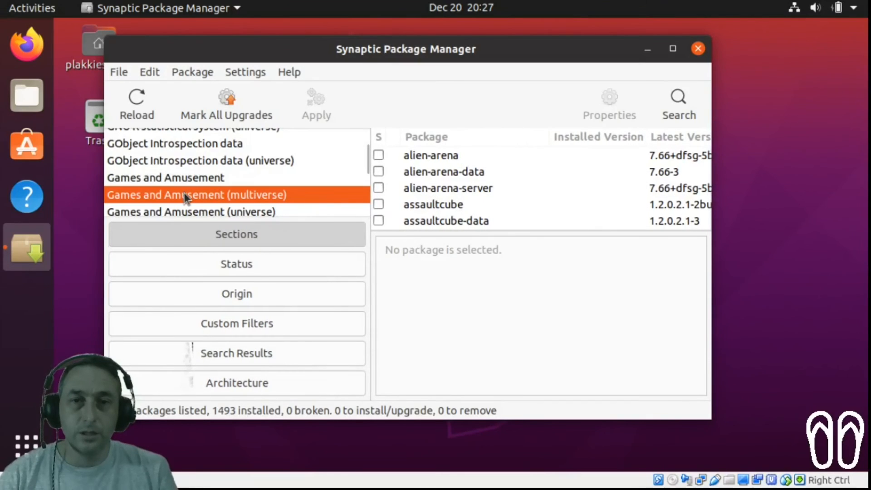
scroll(183, 192, down, 2)
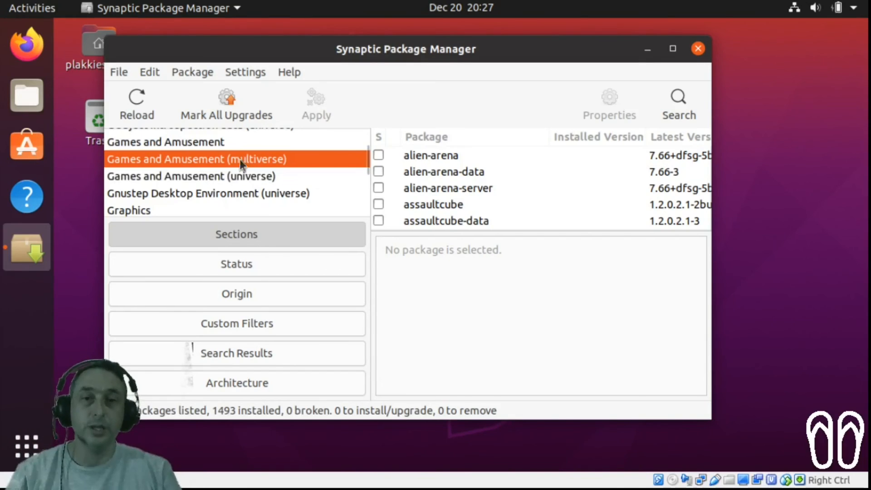
Compare the packages in the Games and Amusement main, multiverse and universe sections, finishing on the main section.
click(163, 146)
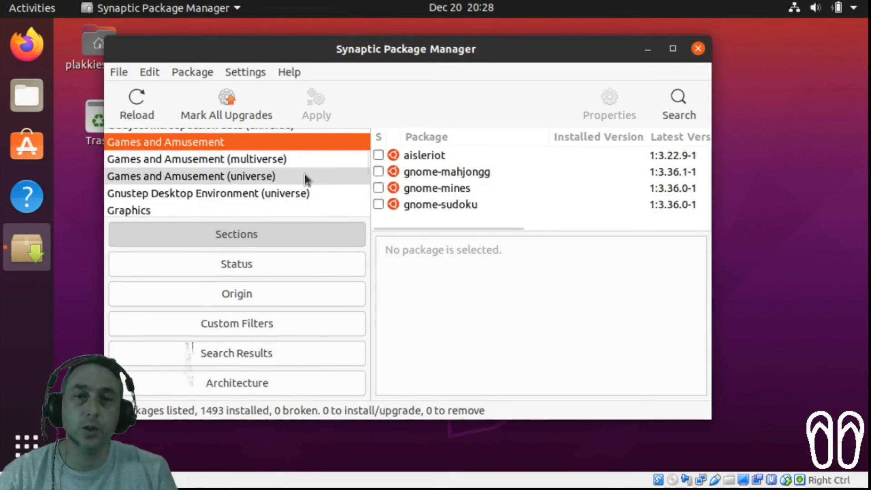
click(186, 161)
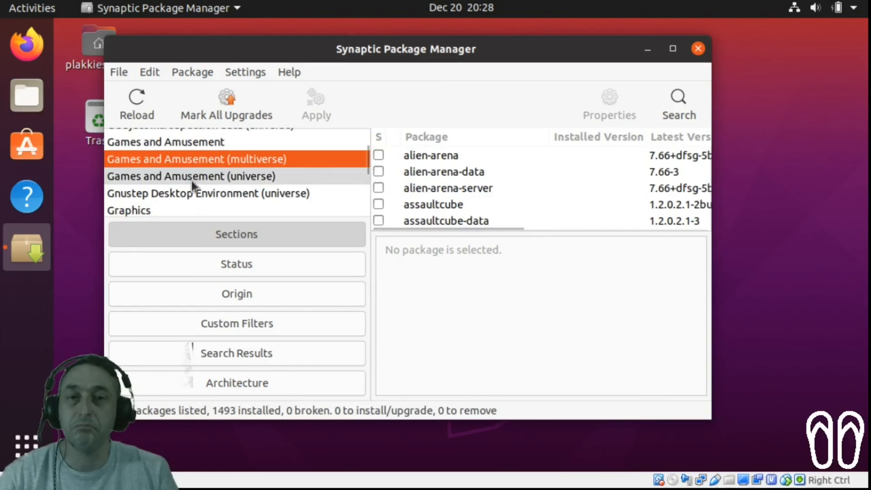
click(191, 181)
click(192, 192)
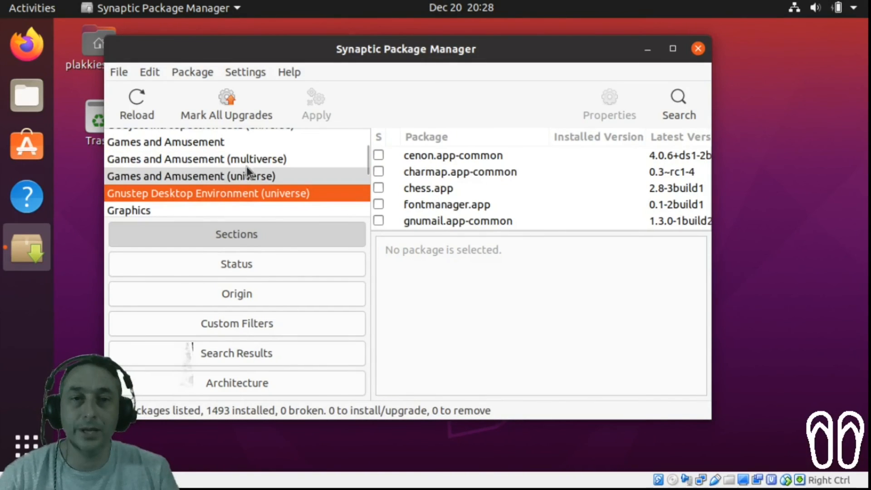
click(218, 176)
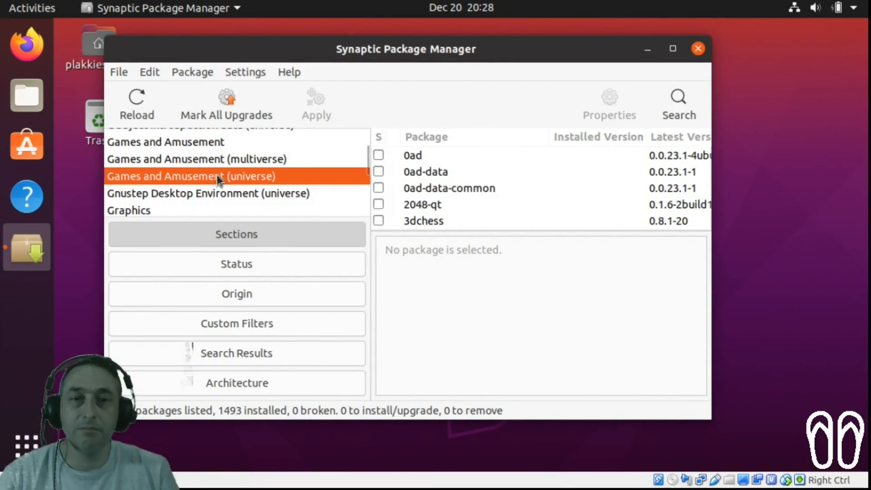
click(176, 143)
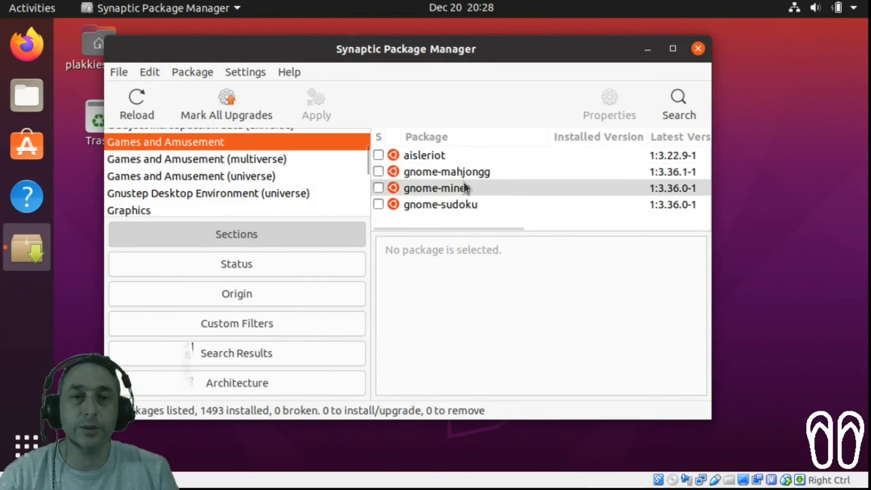
Maximize the Synaptic window and review the package descriptions in the multiverse and universe Games and Amusement sections.
double_click(478, 48)
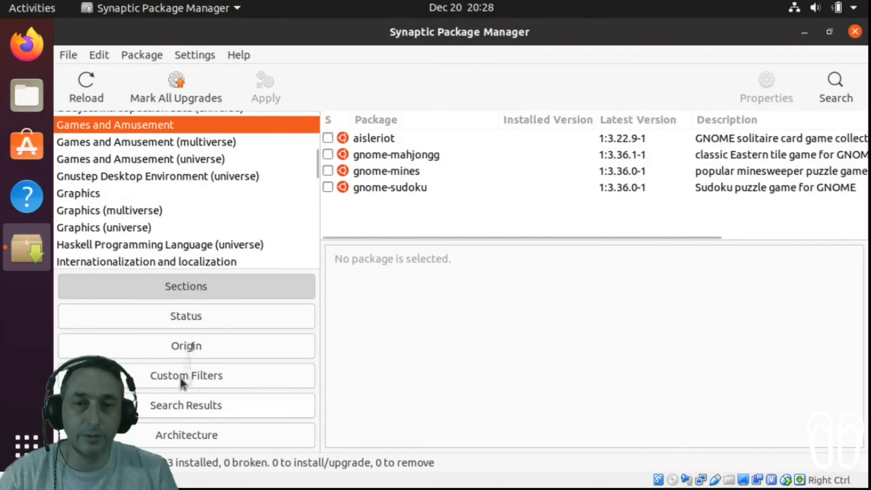
click(130, 143)
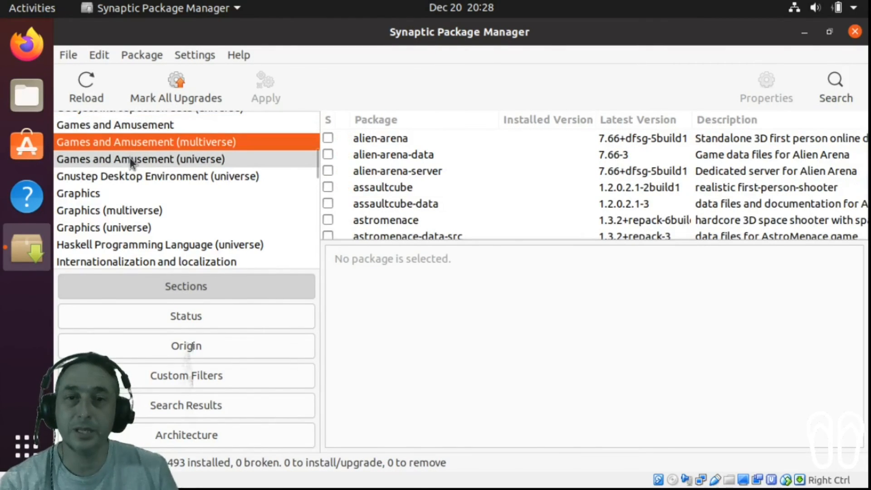
click(129, 157)
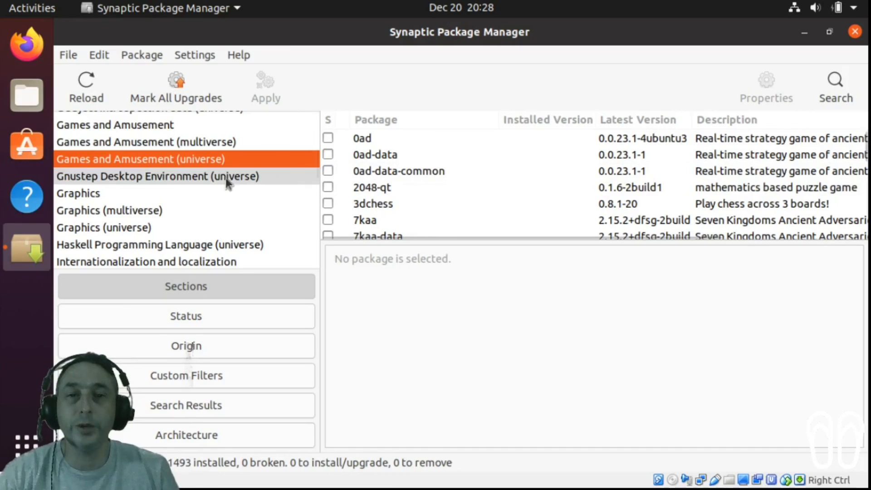
Mark aisleriot from the main Games and Amusement section for installation, accepting its additional required packages.
click(108, 127)
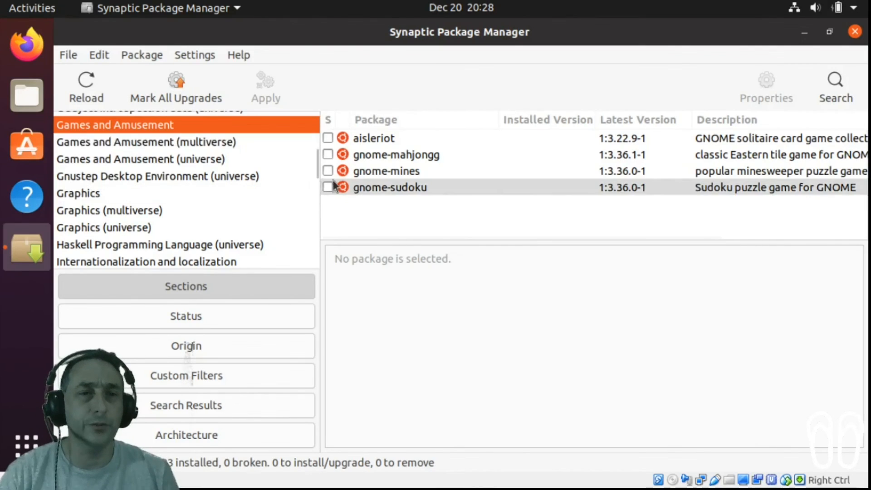
click(328, 138)
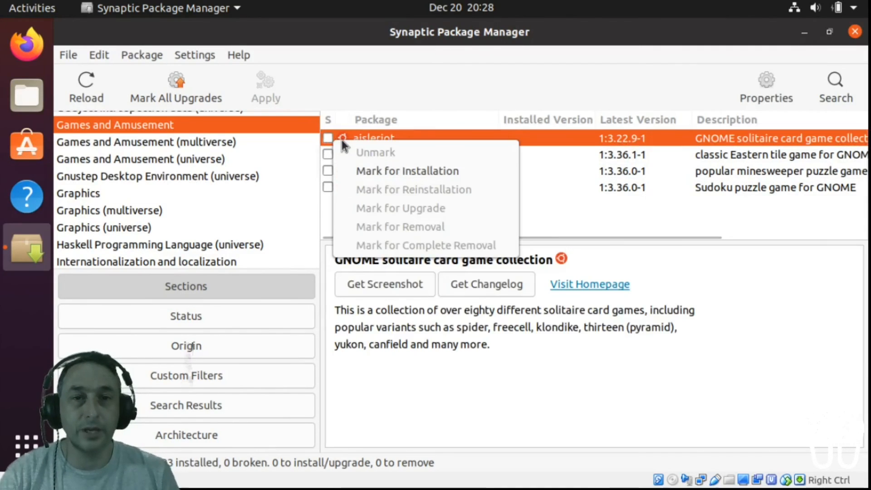
click(375, 170)
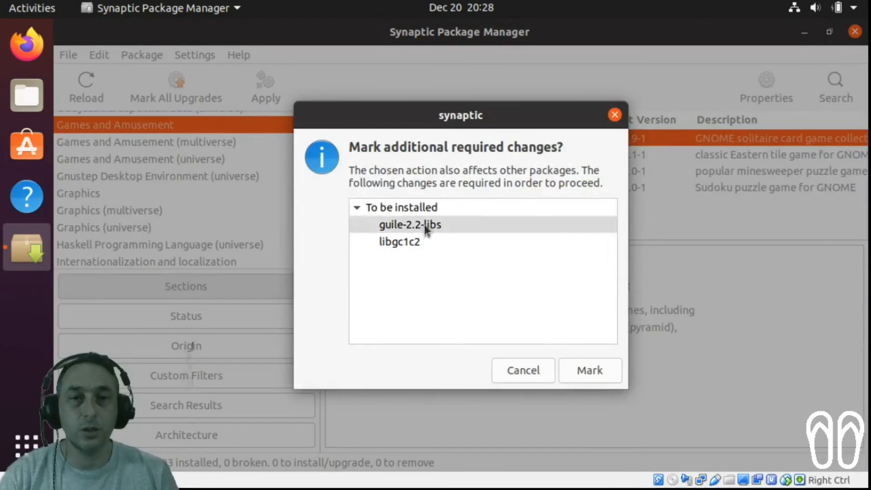
click(595, 367)
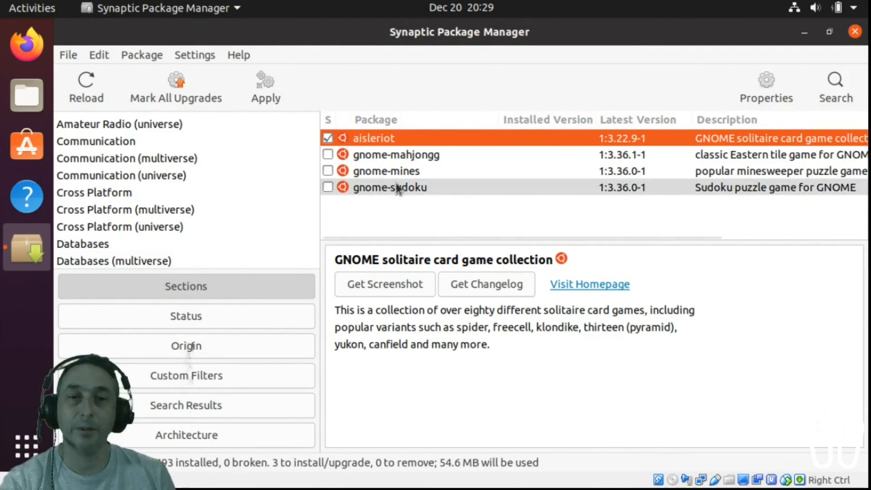
Read the descriptions of gnome-mahjongg, gnome-mines and gnome-sudoku, and return to the aisleriot entry.
click(379, 157)
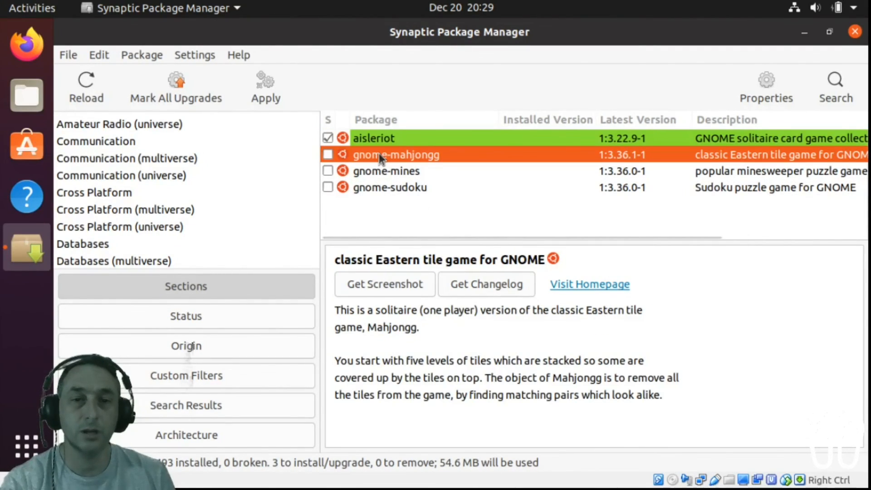
click(379, 172)
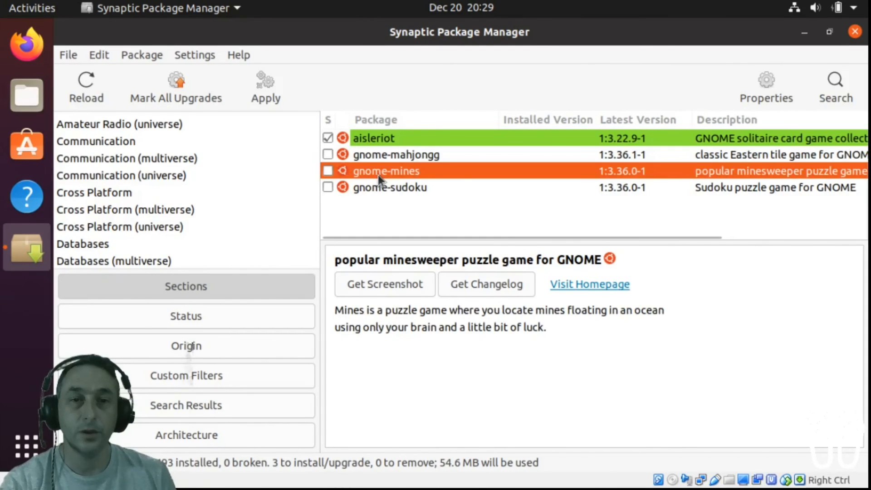
click(376, 186)
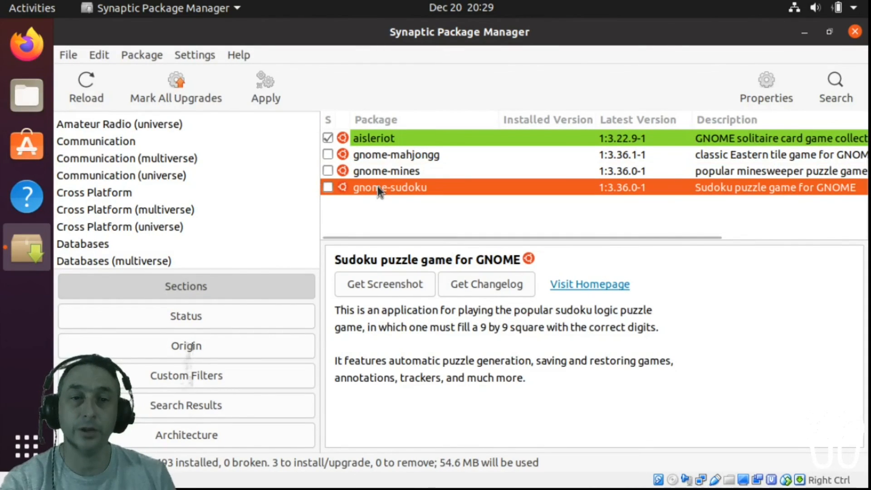
click(371, 137)
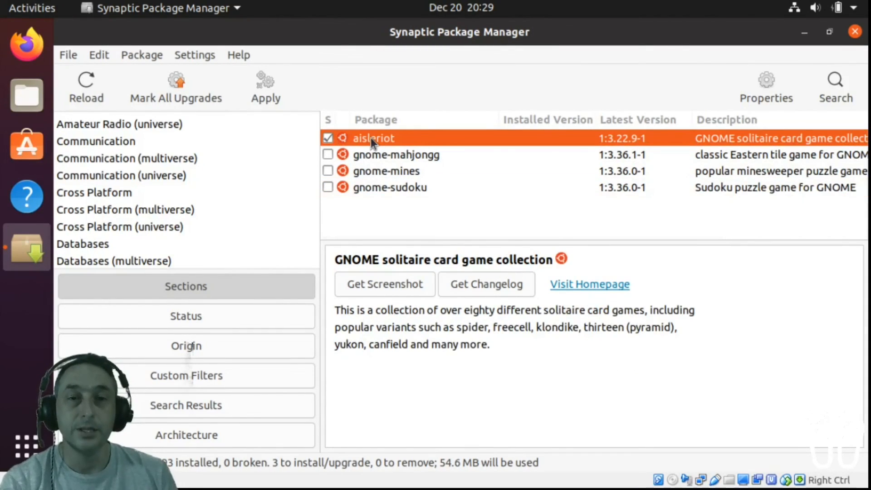